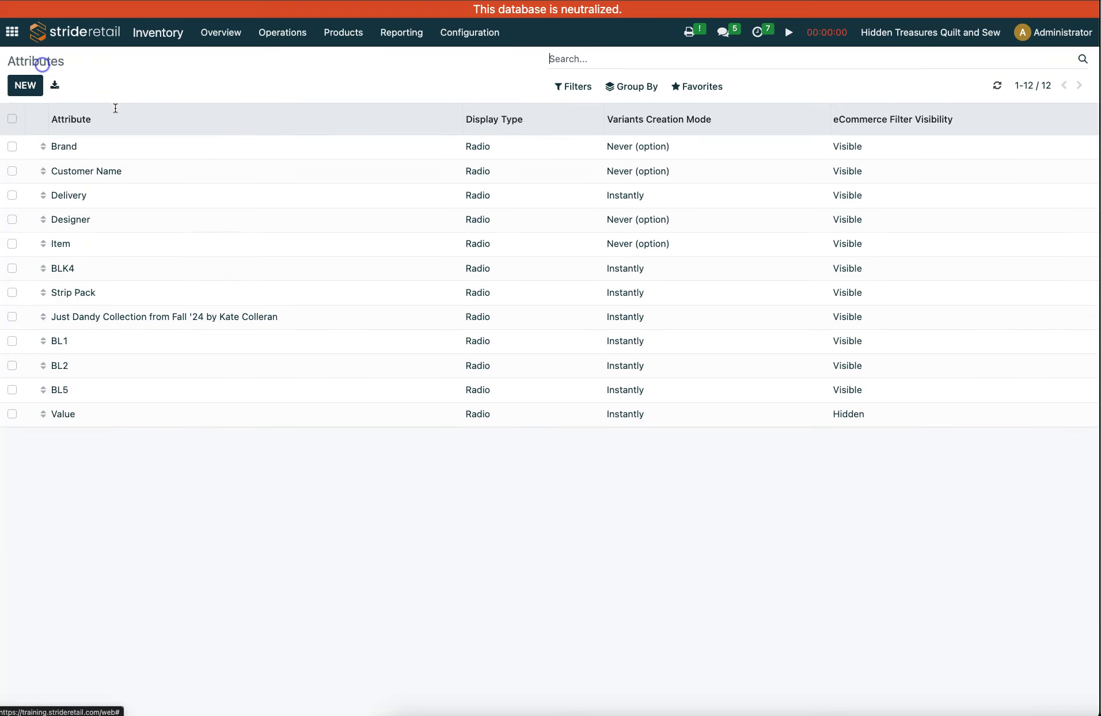
click(12, 147)
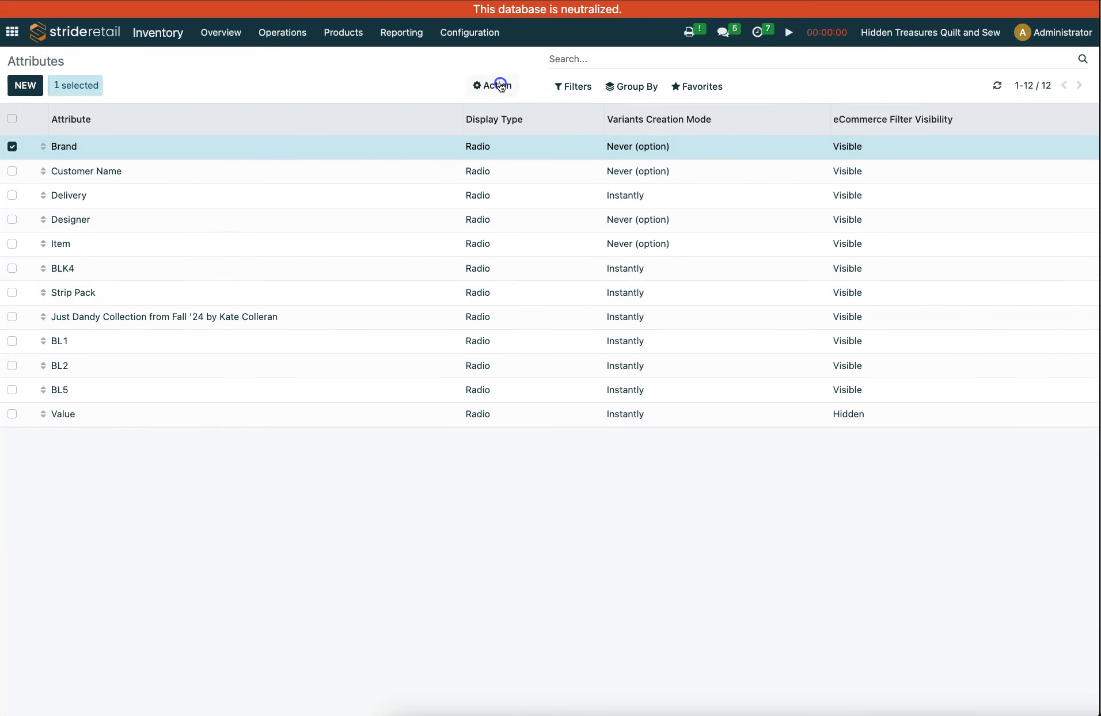
click(484, 85)
click(265, 82)
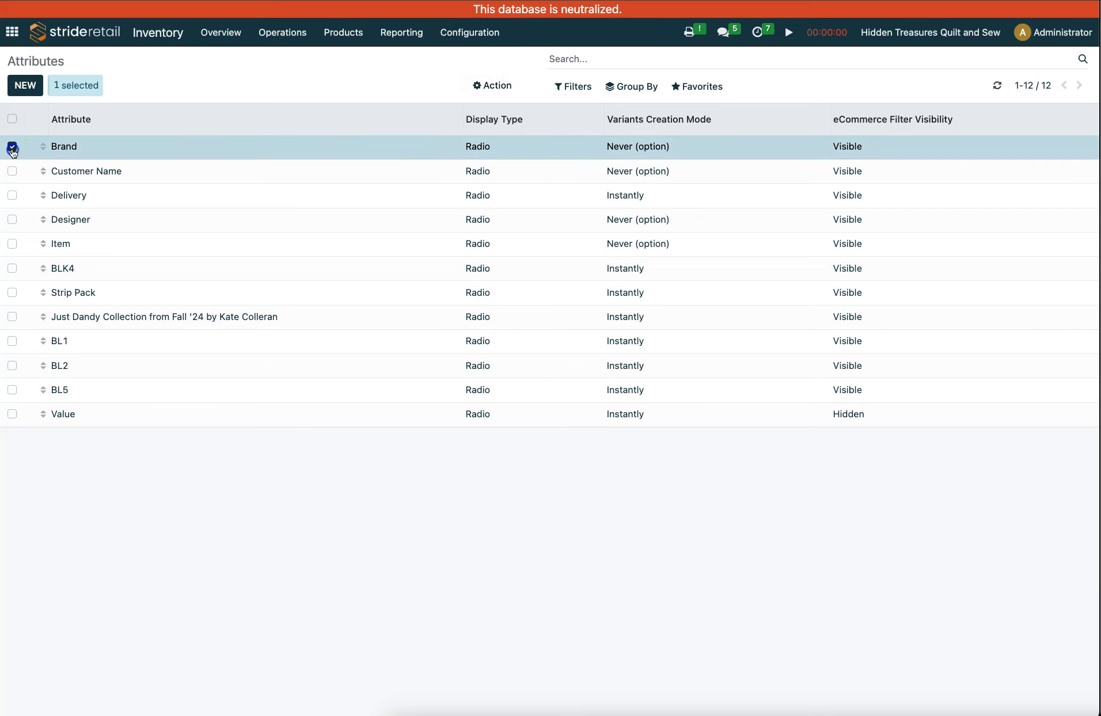
click(13, 147)
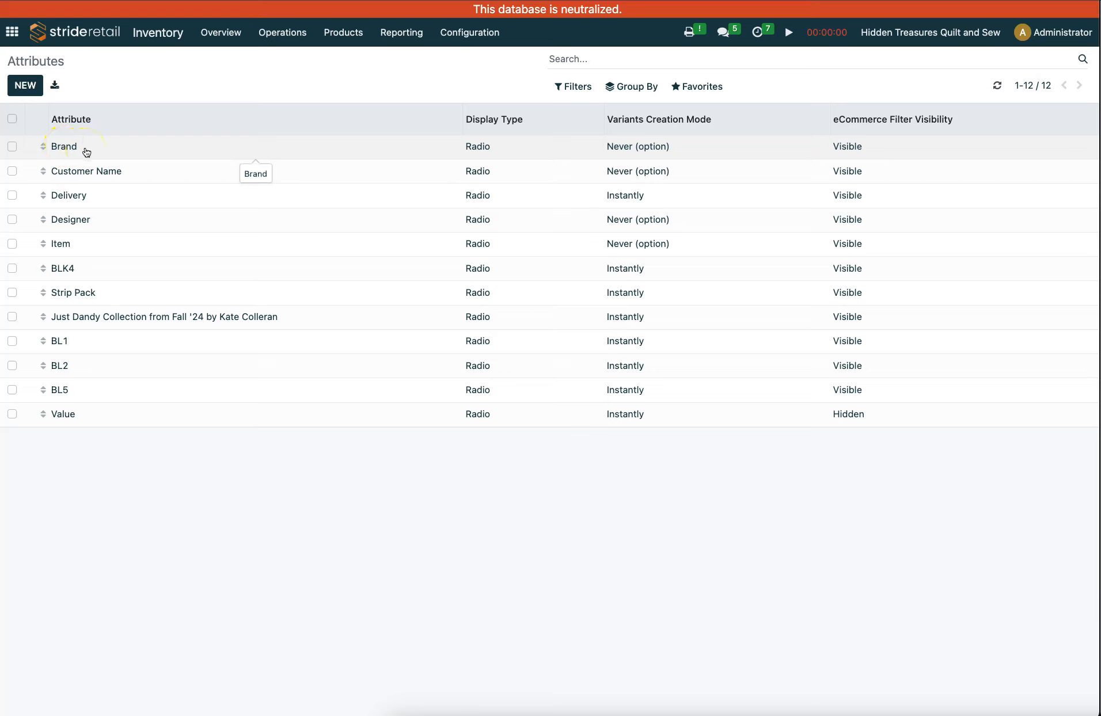
Review the Brand attribute's values, and open a data export for that attribute from the list with import-compatible export enabled.
click(68, 149)
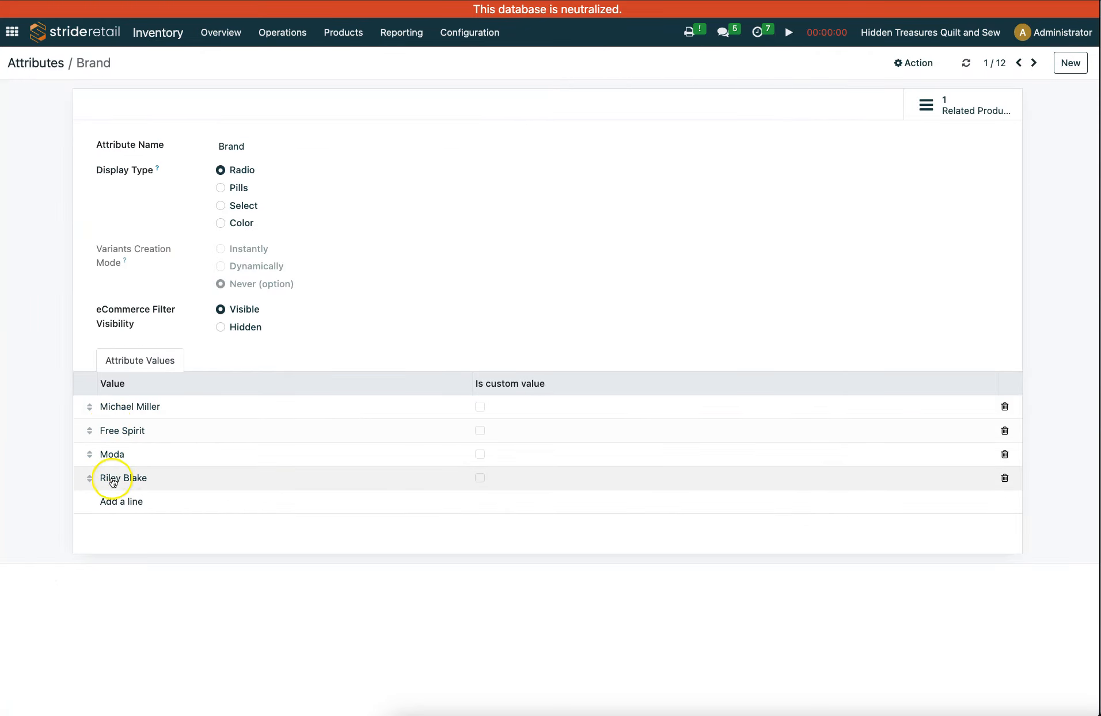
click(32, 65)
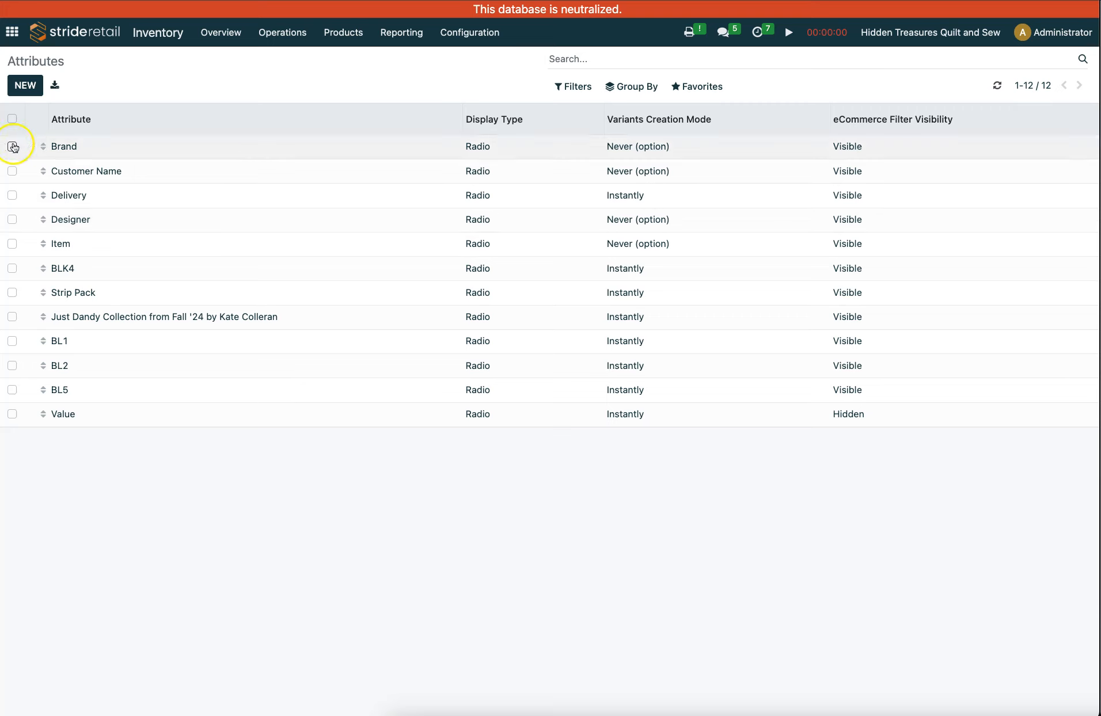
click(13, 147)
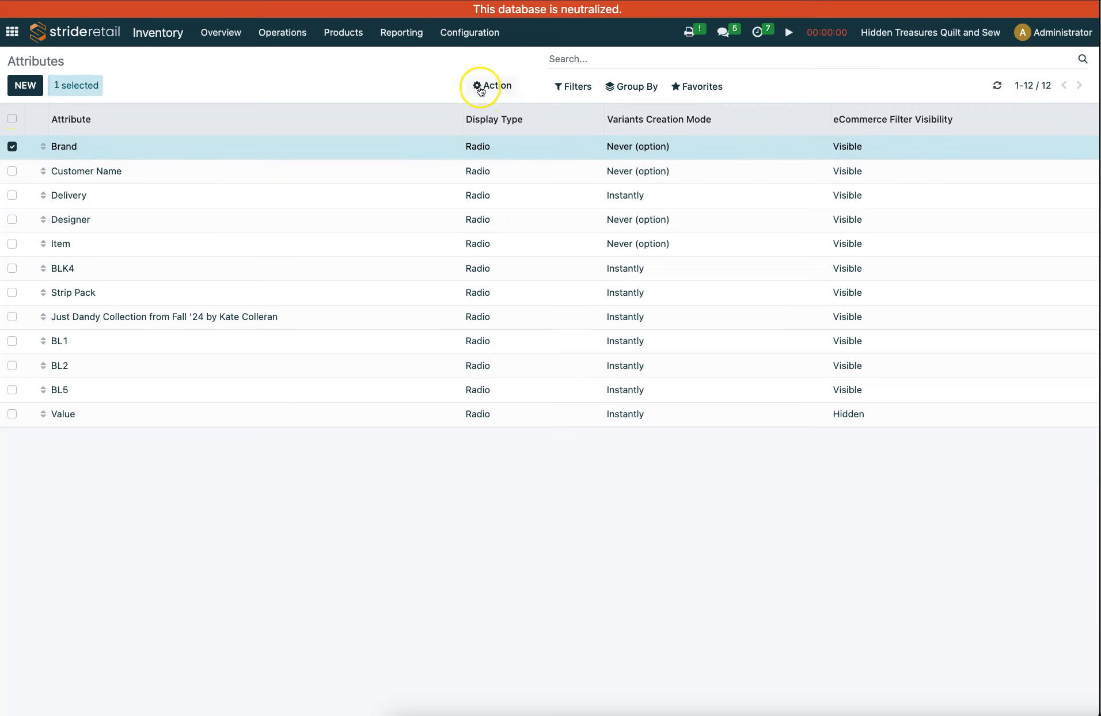
click(490, 86)
click(492, 108)
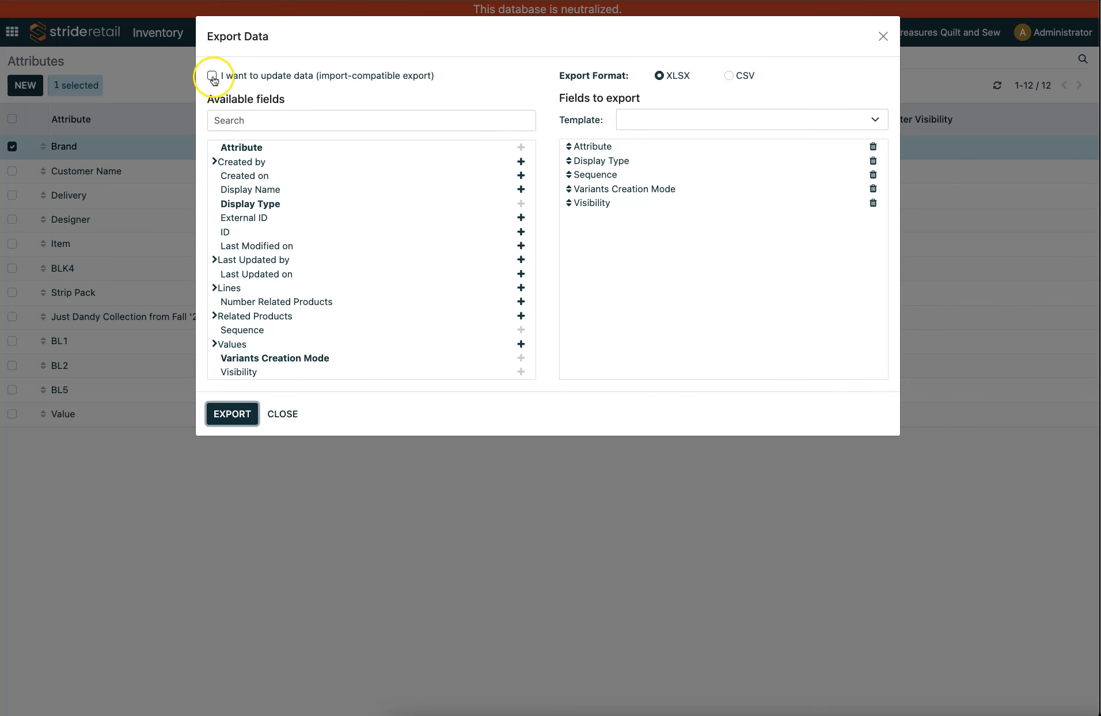
click(213, 77)
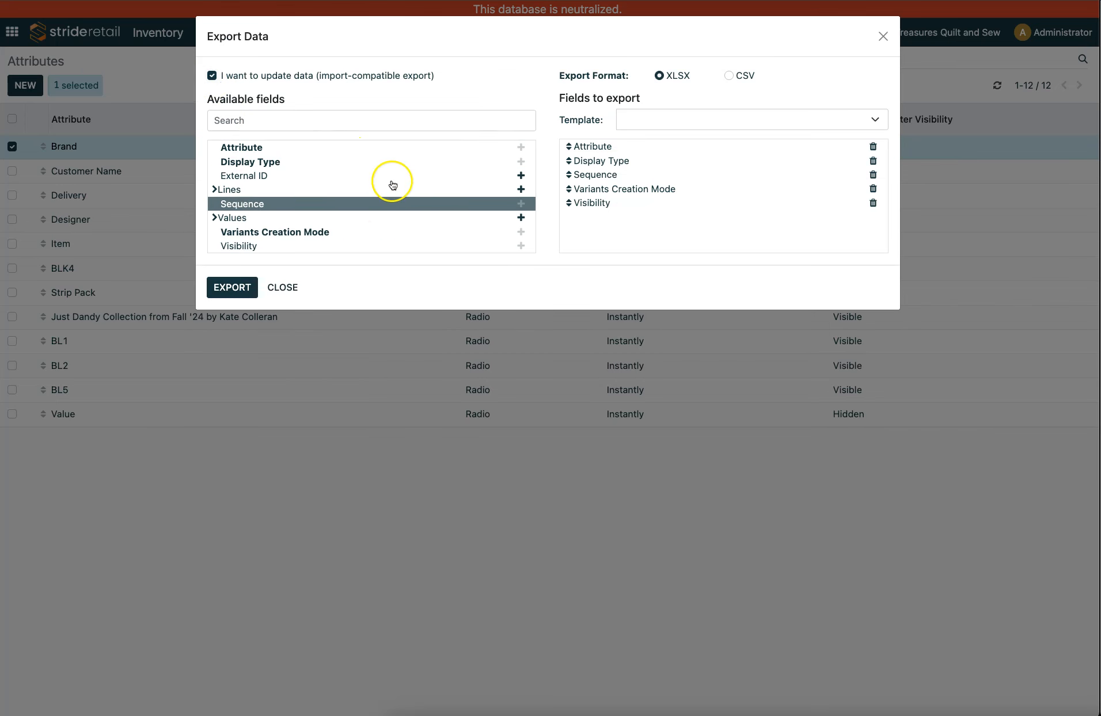
Remove all the default fields from the list of fields to export.
click(873, 204)
click(874, 189)
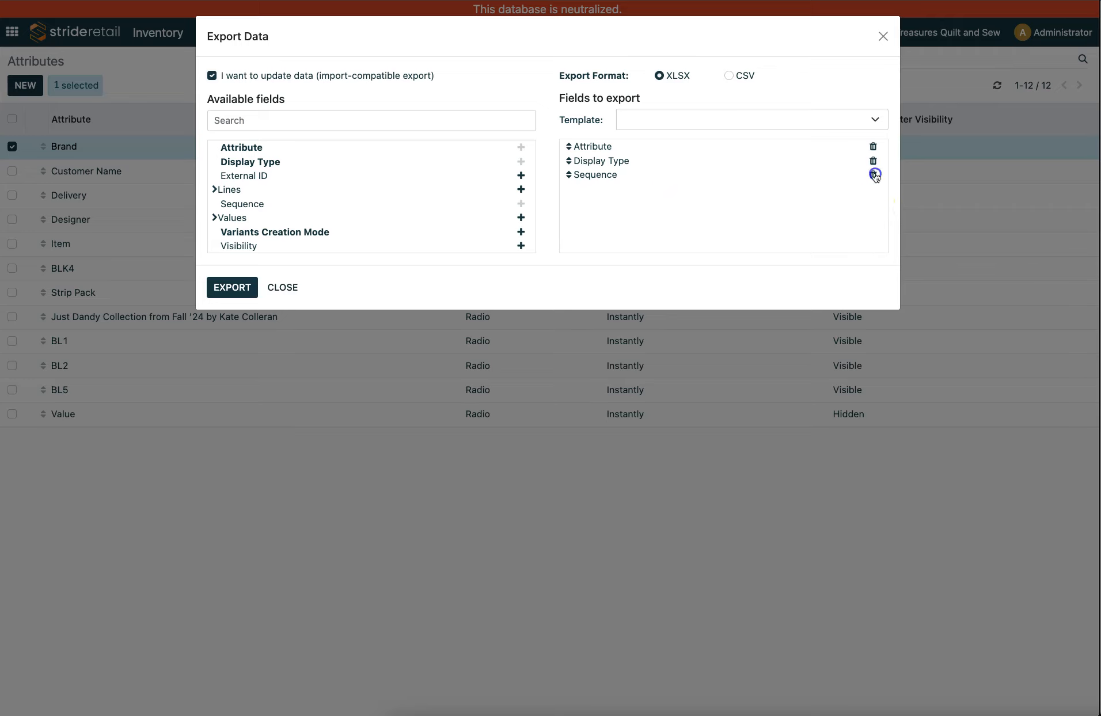
click(873, 151)
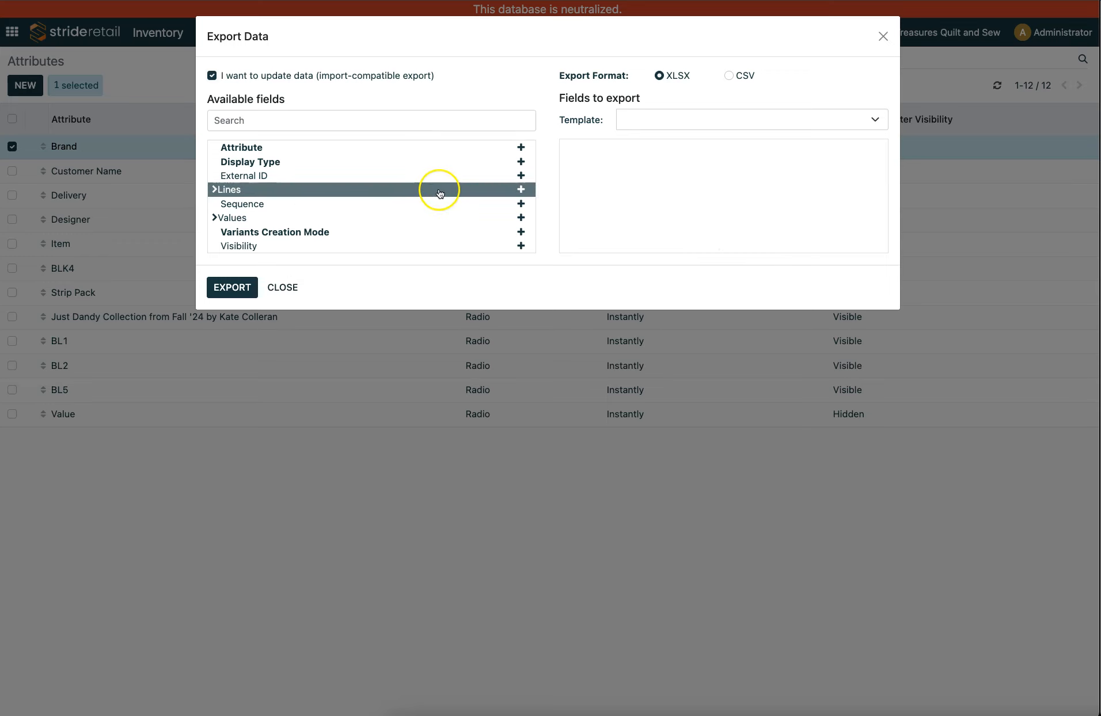
Add Values, Values/External ID and Values/Sequence to the export fields and export the Brand attribute as XLSX.
click(216, 218)
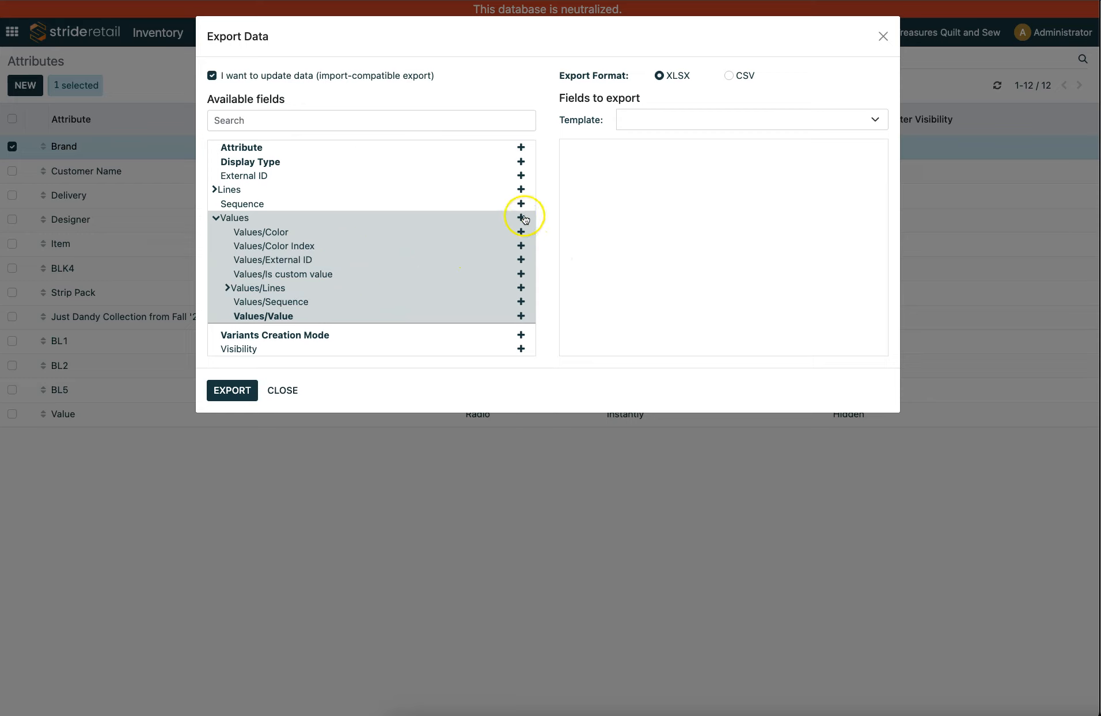
click(521, 260)
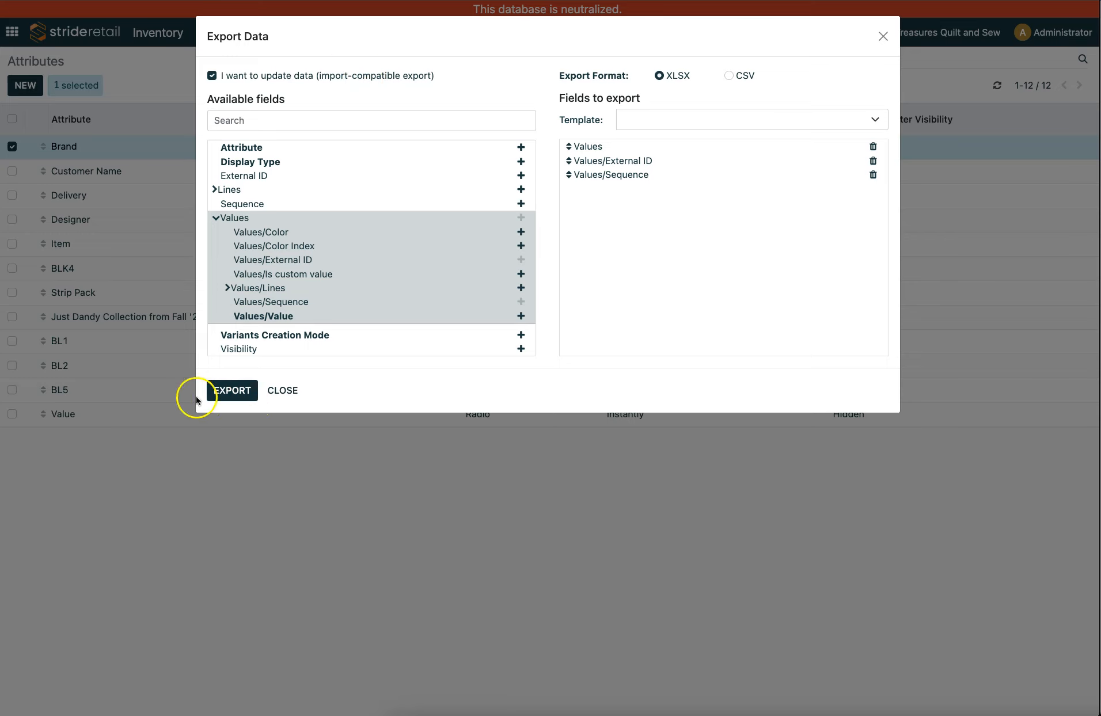
click(235, 391)
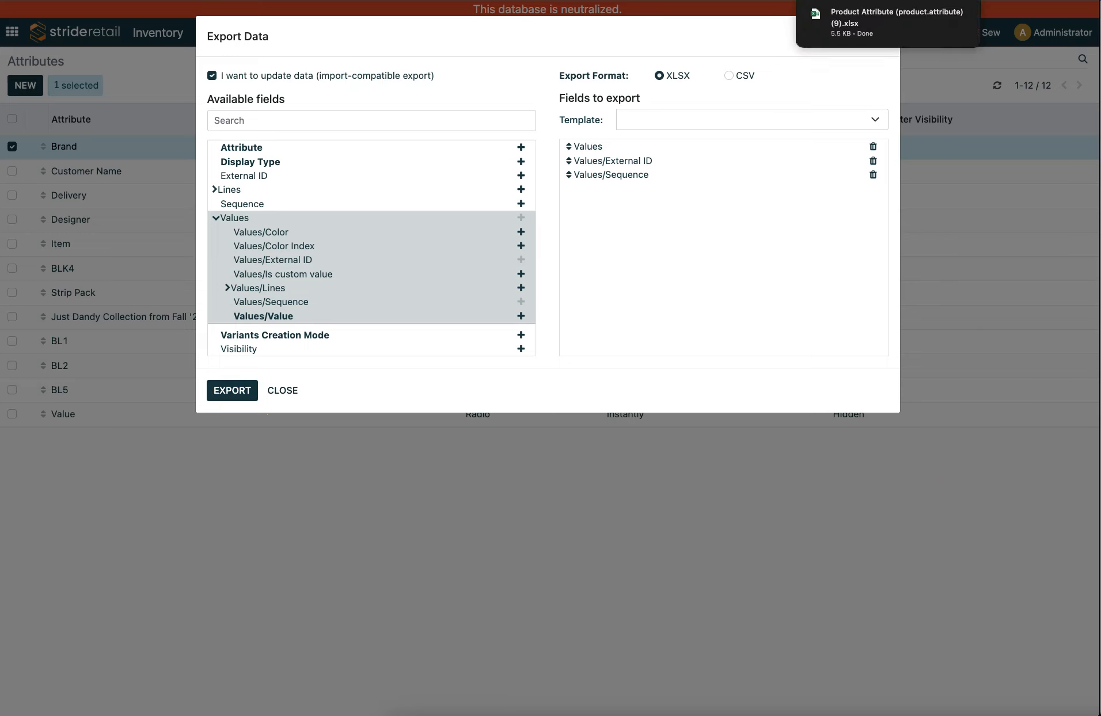
Open the exported Product Attribute (9) workbook in Excel, and move and resize its window beside the Product Attribute (6) workbook.
click(878, 22)
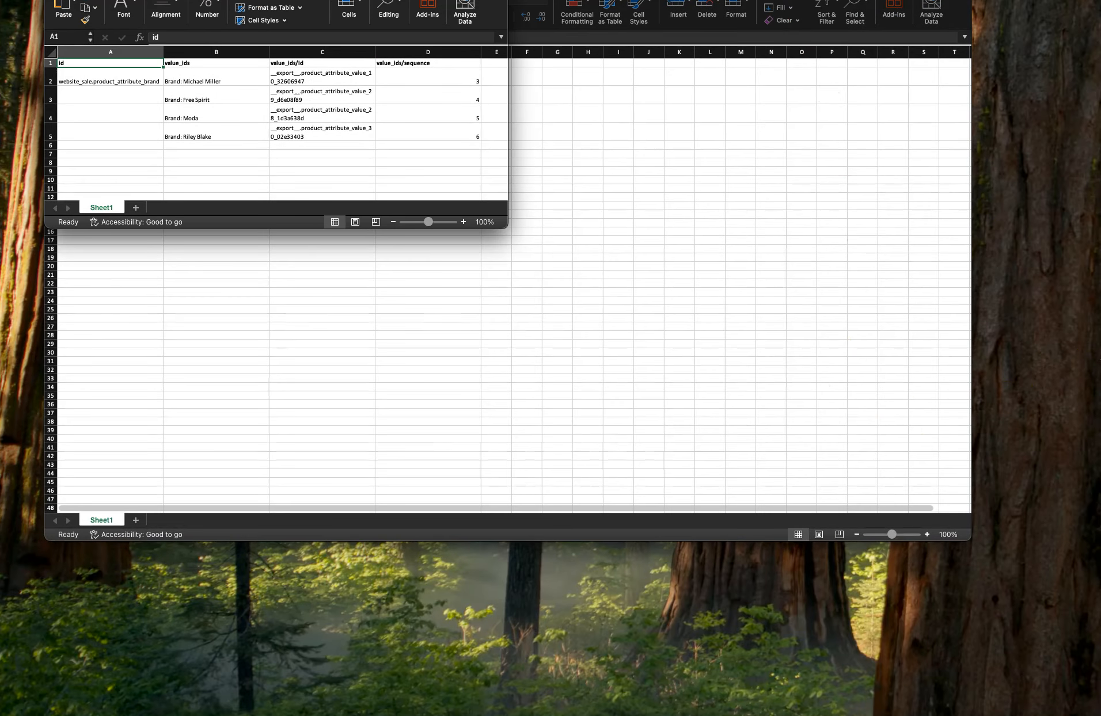
drag(331, 1, 1032, 85)
drag(715, 0, 663, 4)
drag(920, 106, 715, 141)
click(254, 203)
drag(1031, 83, 826, 25)
drag(1004, 293, 1100, 382)
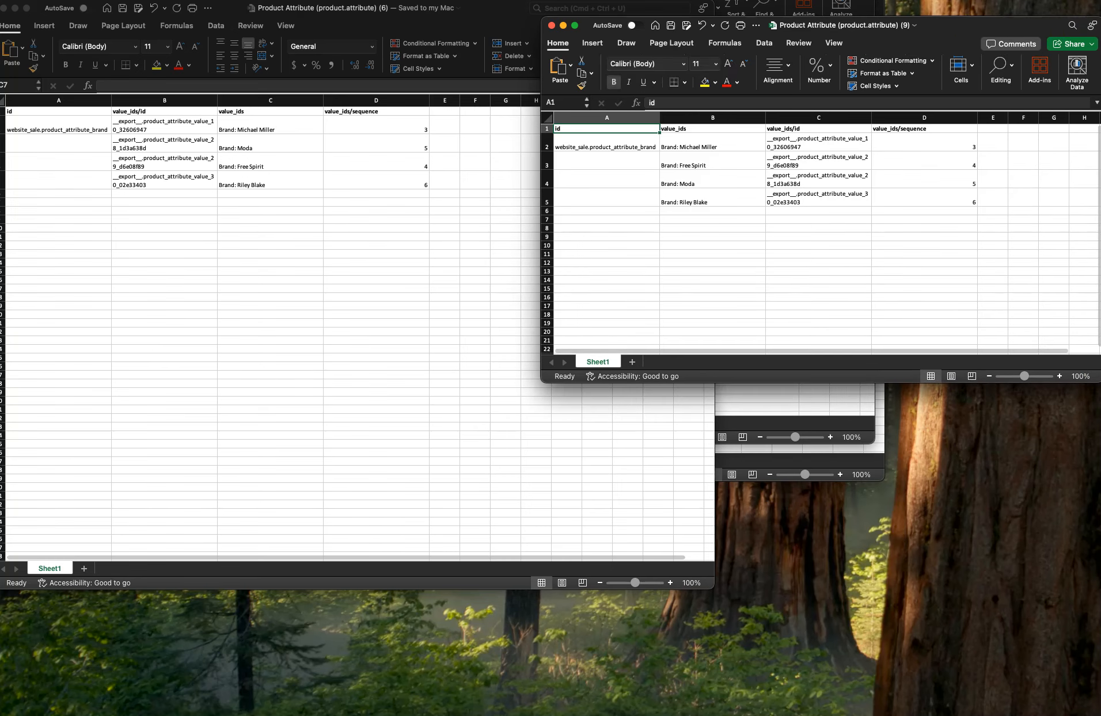
drag(912, 382, 929, 713)
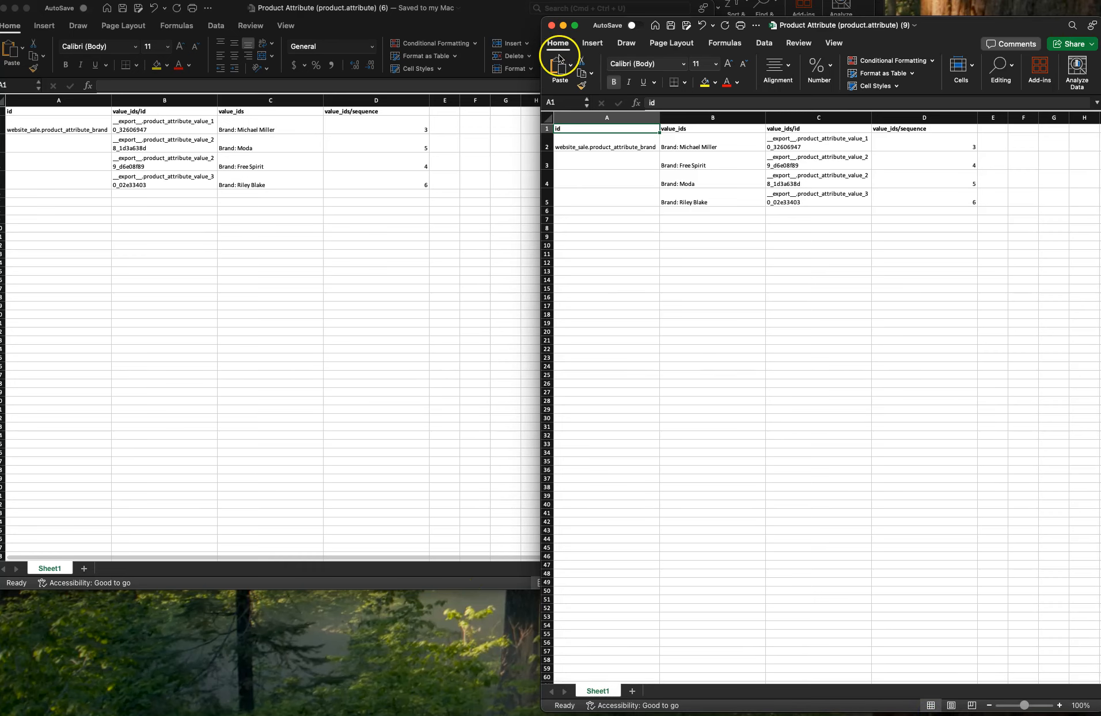
drag(540, 94, 707, 93)
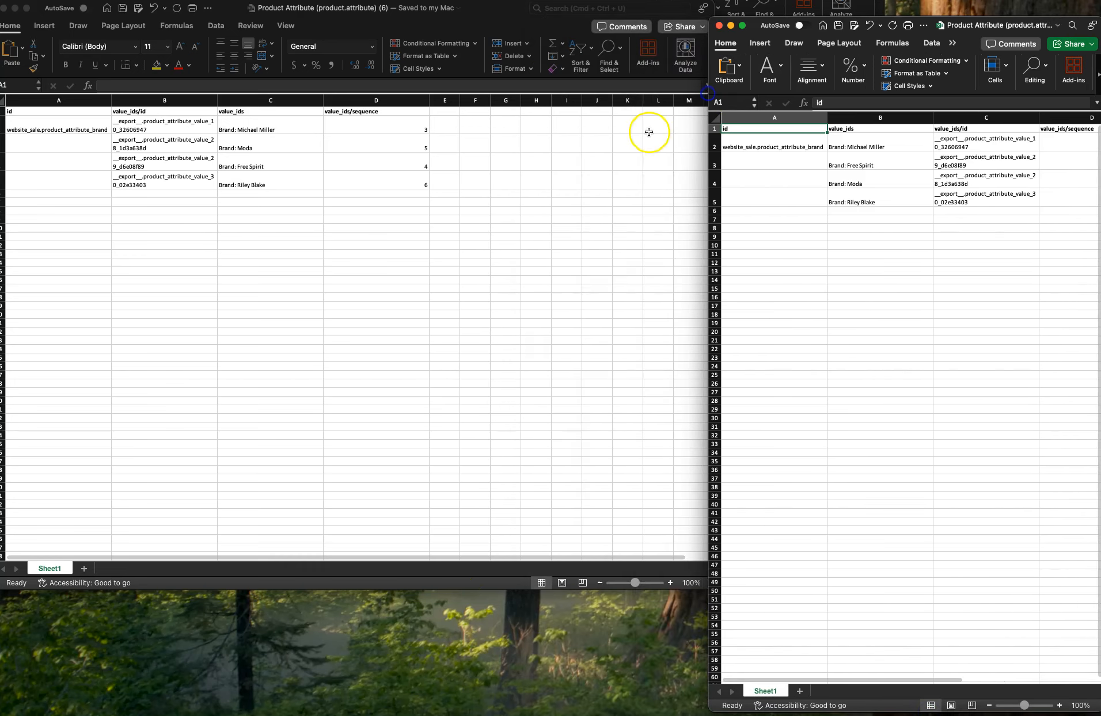
Resize the Product Attribute (6) and (9) workbook windows so they sit side by side at about full screen height.
click(536, 19)
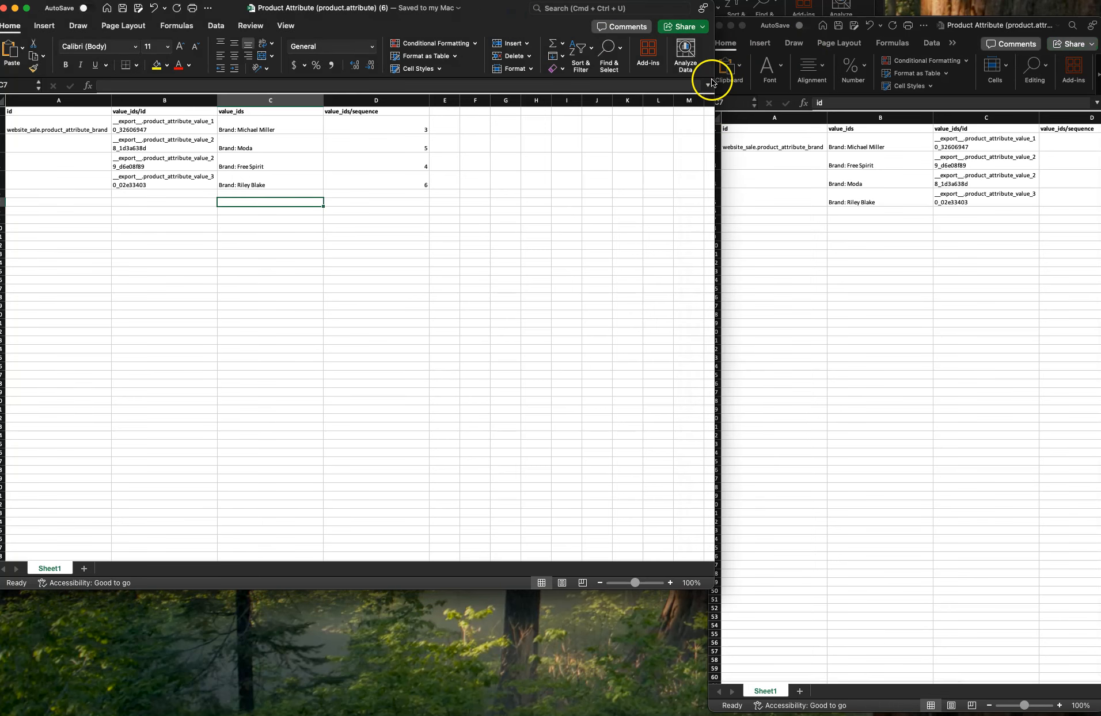
drag(714, 74, 540, 78)
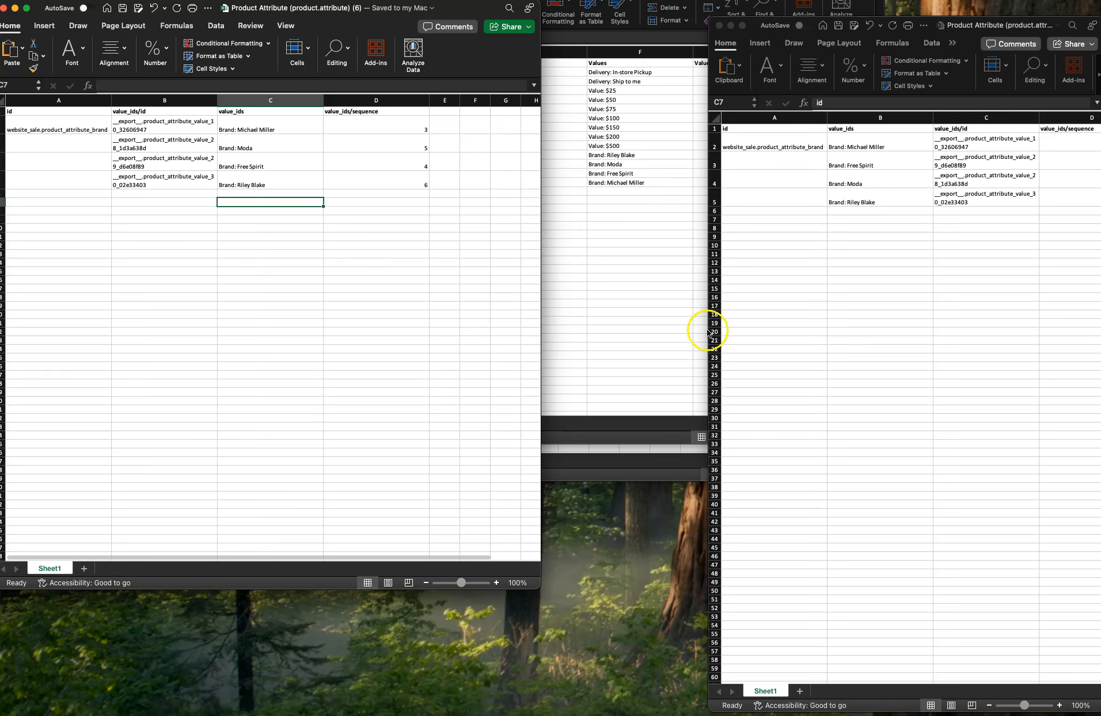
click(713, 42)
drag(710, 546, 553, 538)
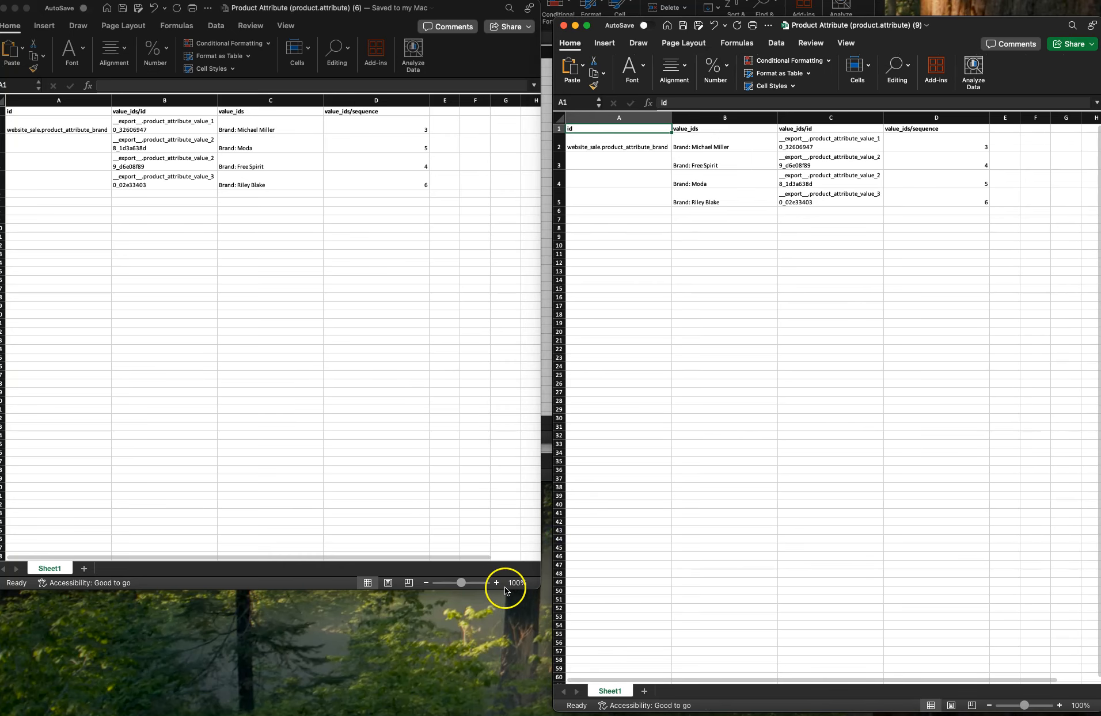
click(505, 589)
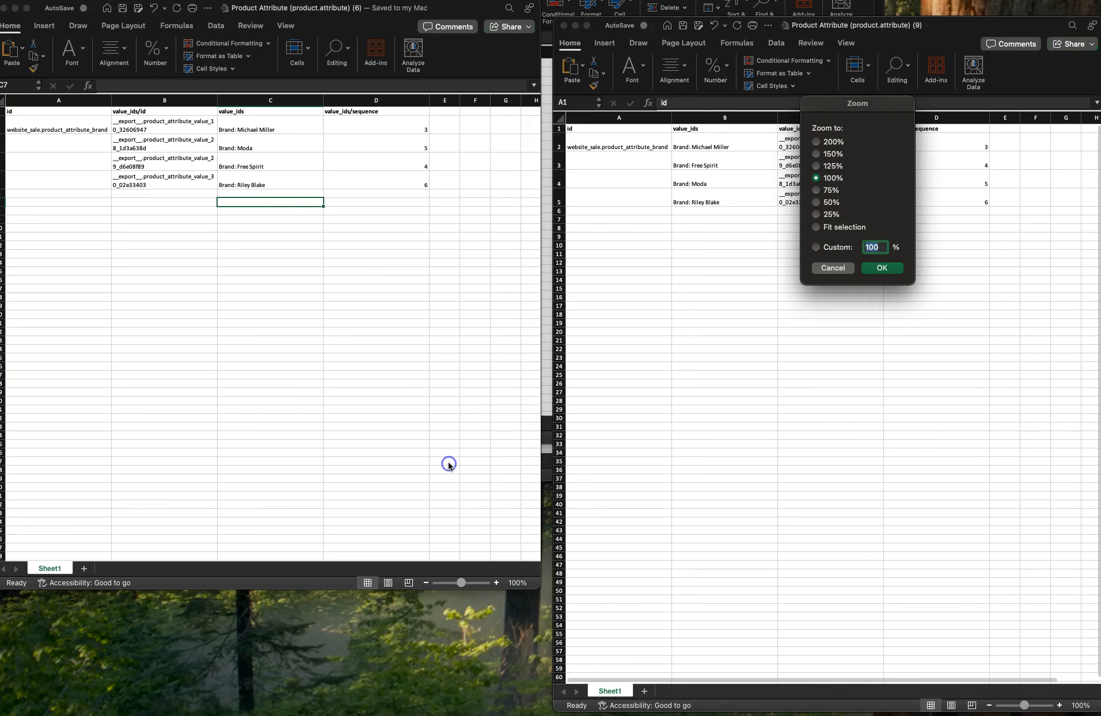
click(834, 269)
click(466, 595)
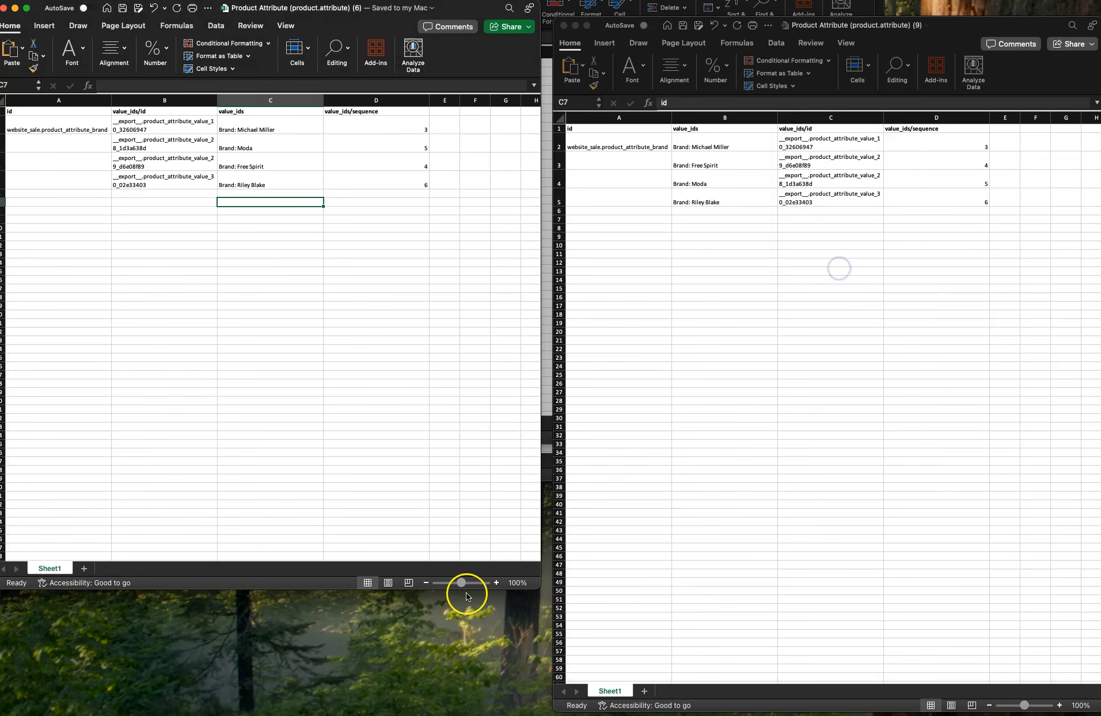
drag(467, 589, 494, 707)
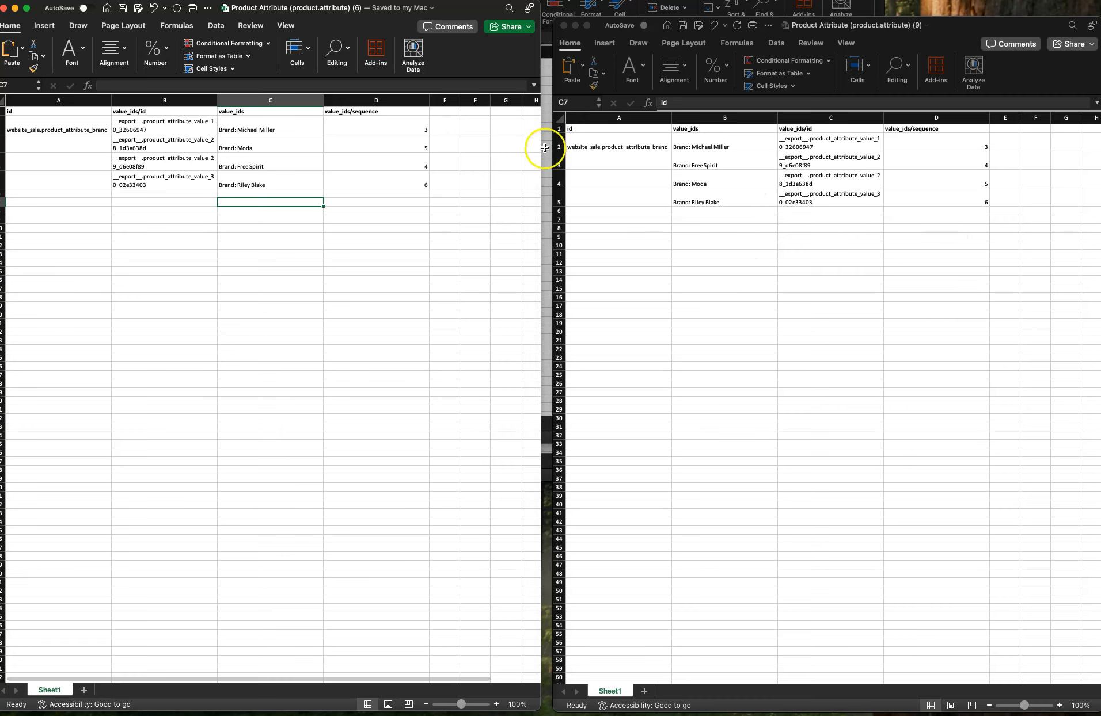
Check the ID columns in the (9) workbook and set value_ids/sequence to 3 in D5, 4 in D4, 5 in D3 and 6 in D2.
click(622, 146)
click(637, 149)
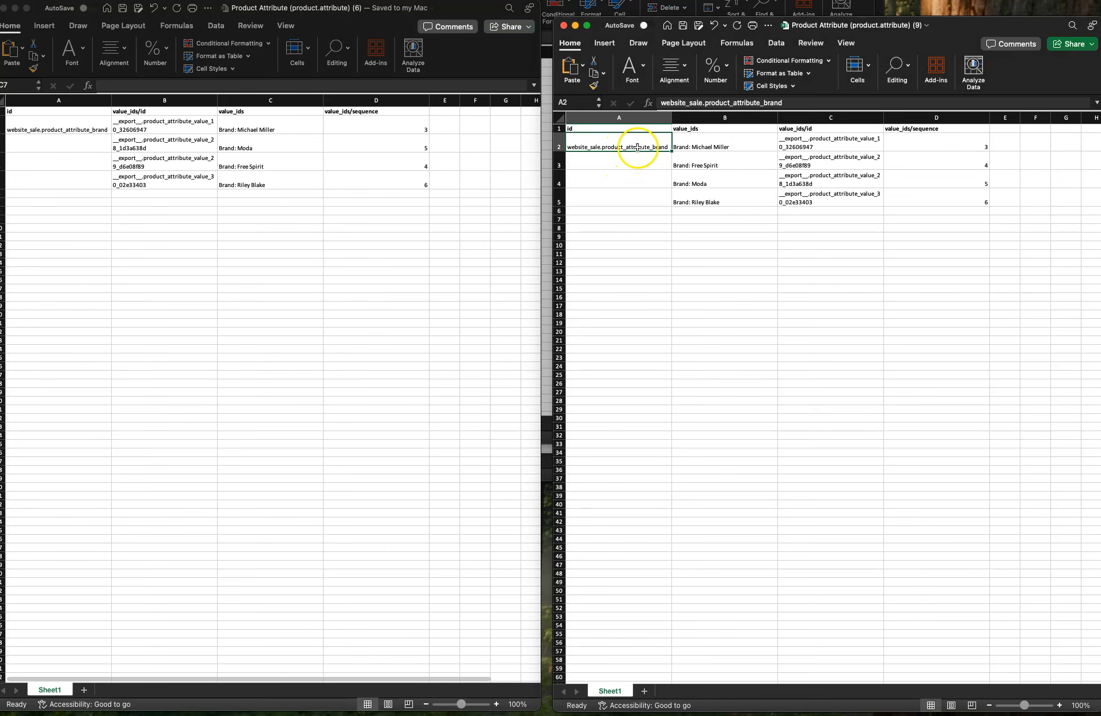
drag(829, 145, 831, 192)
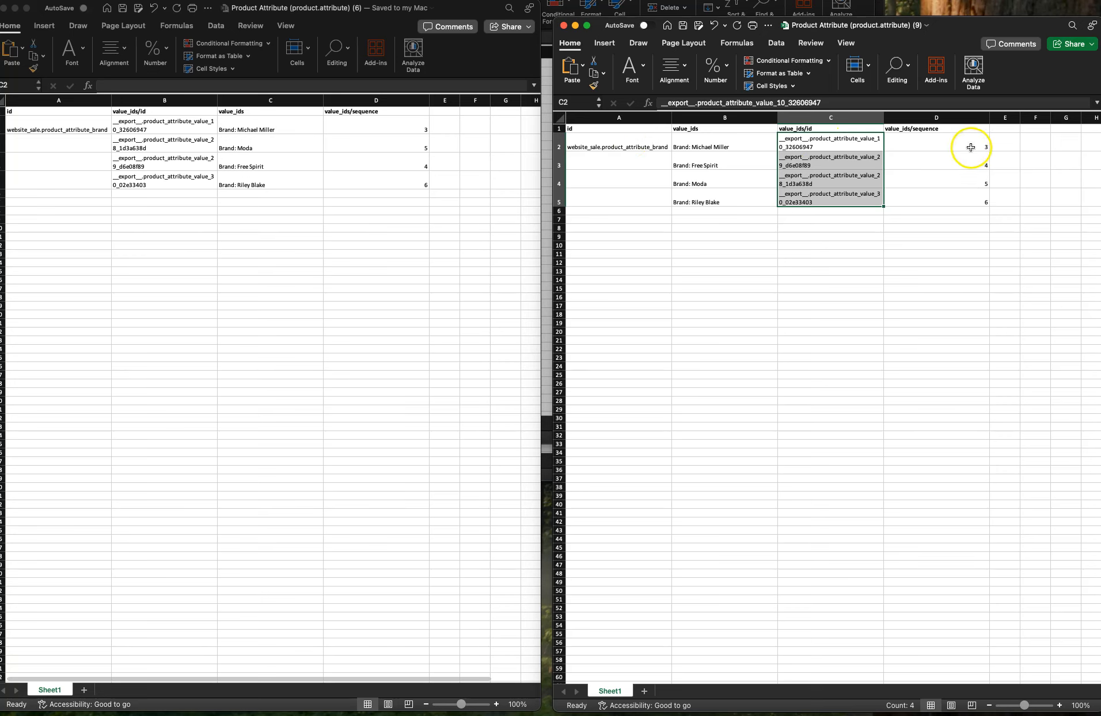
click(939, 180)
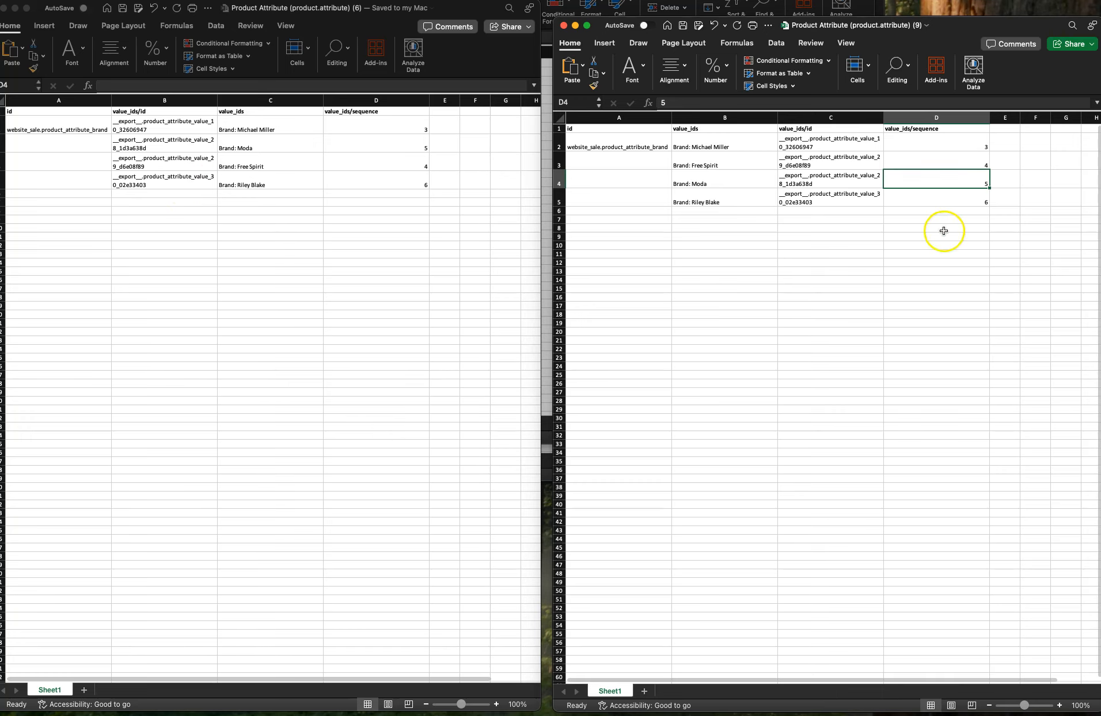
click(943, 198)
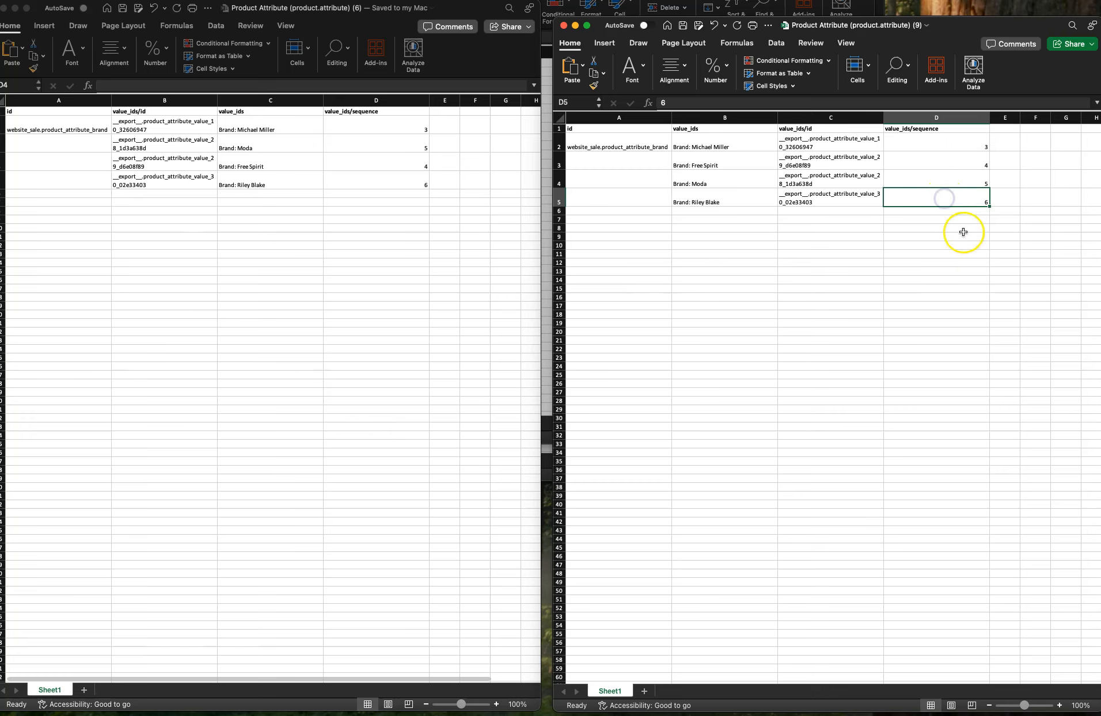
text(3)
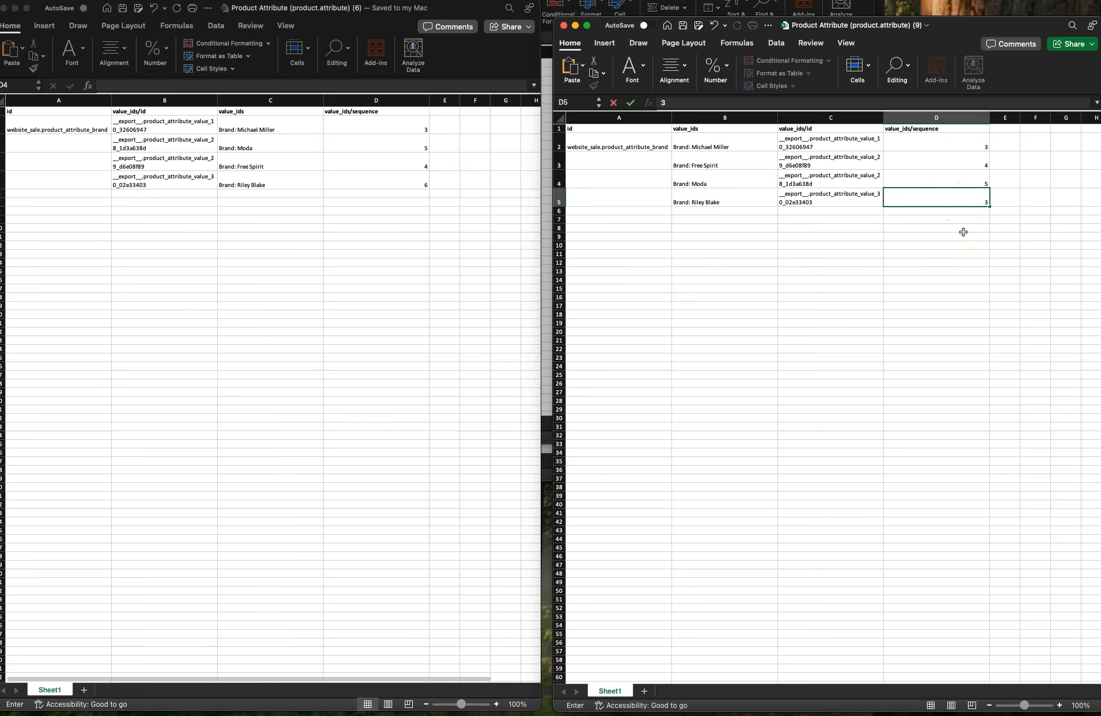
key(Up)
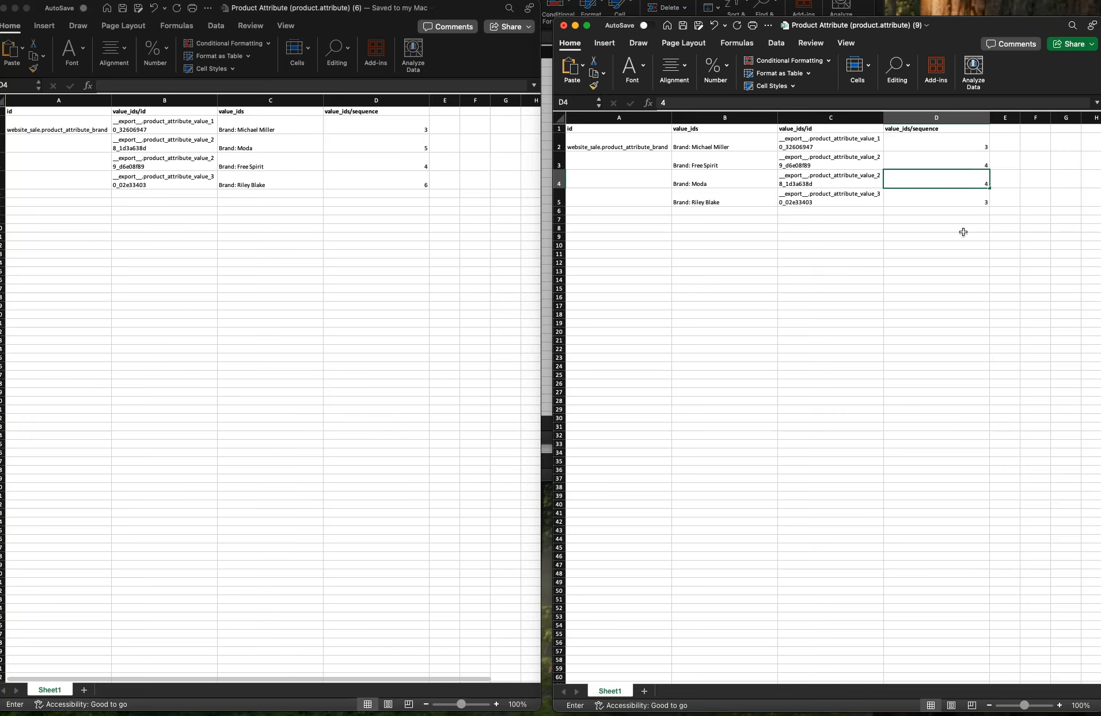
text(4)
key(Up)
text(5)
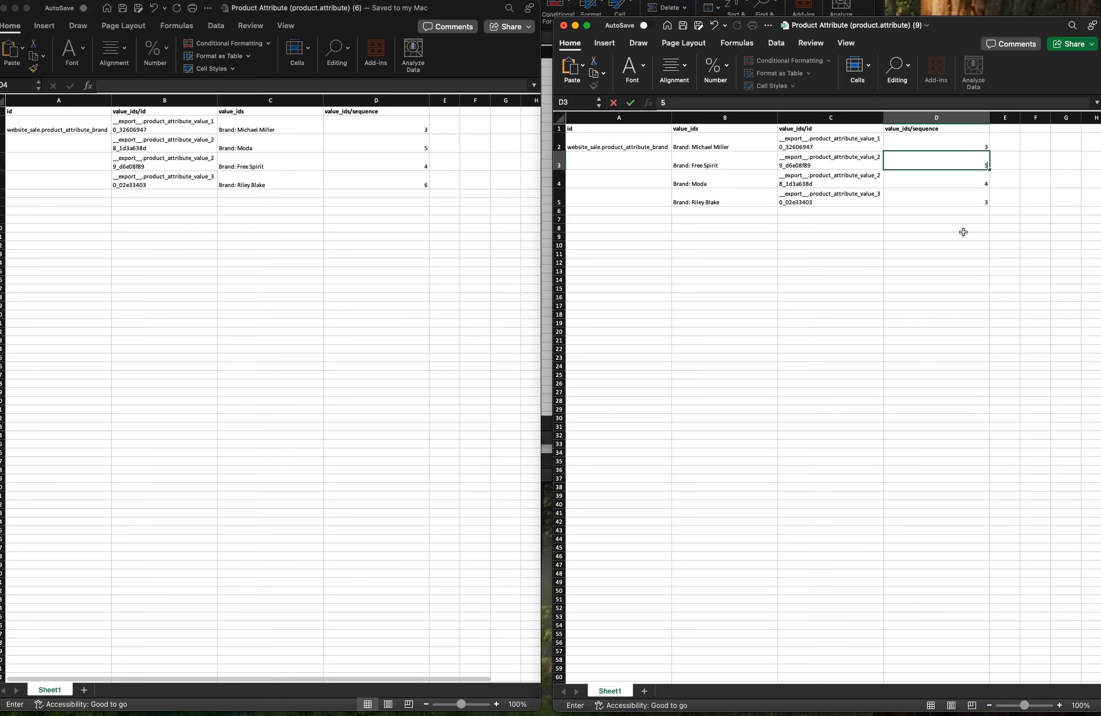
key(Up)
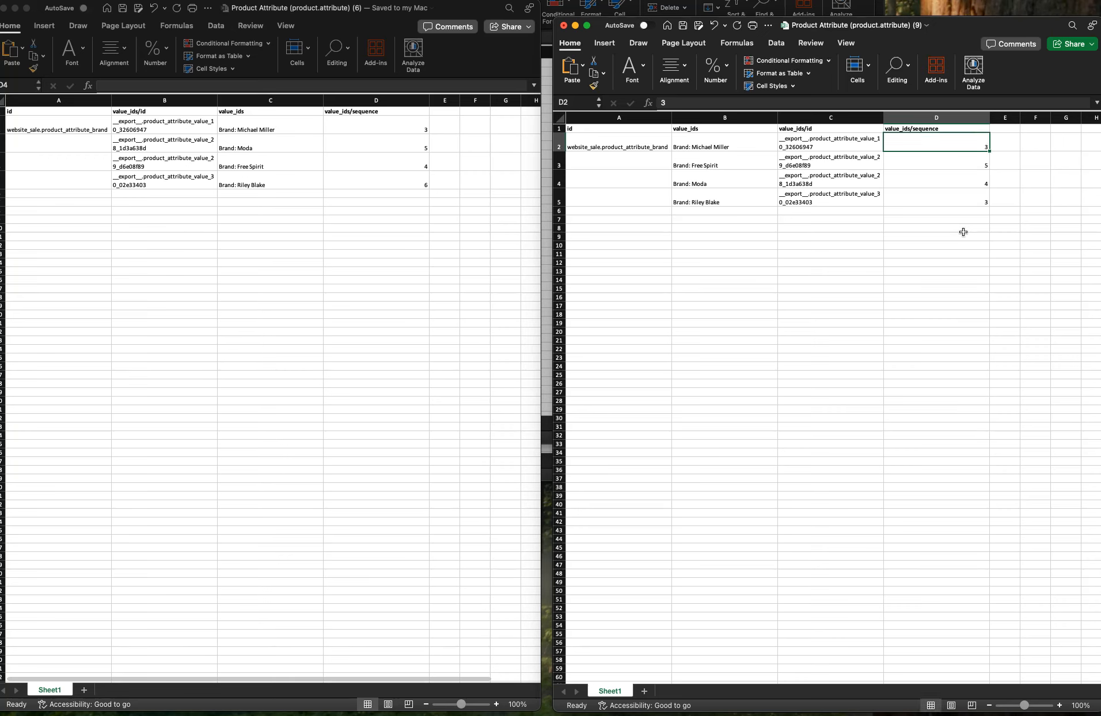
text(6)
click(890, 271)
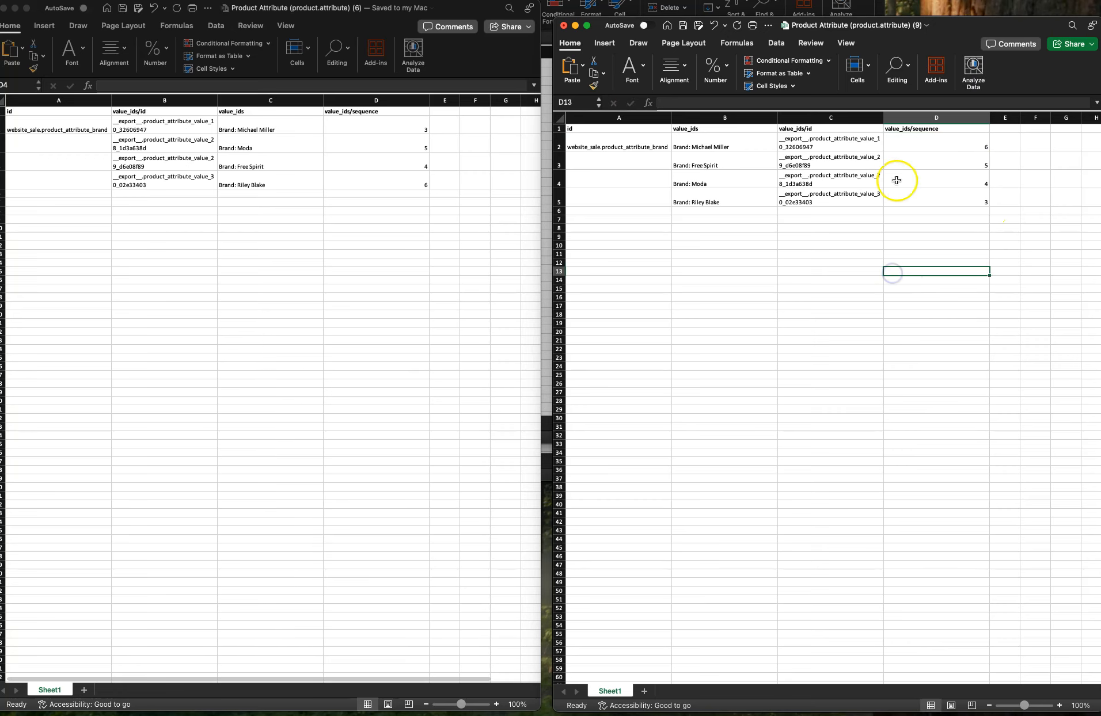
Save the Product Attribute (9) workbook and switch back to the attribute export in Google Chrome.
click(684, 26)
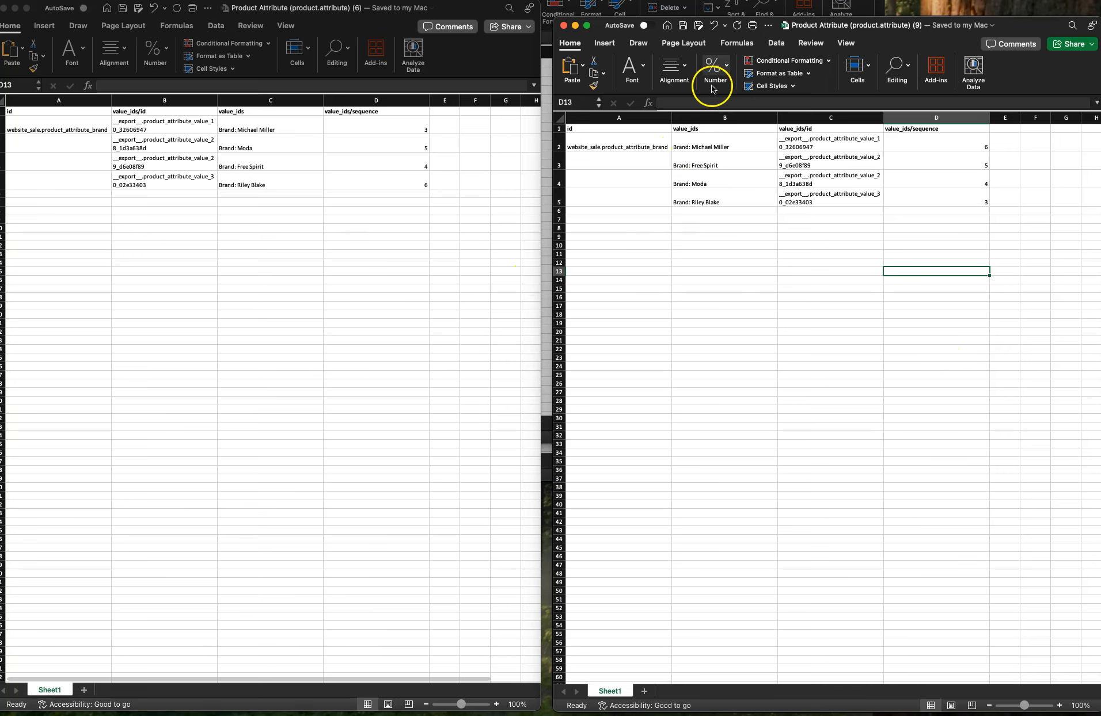
click(736, 341)
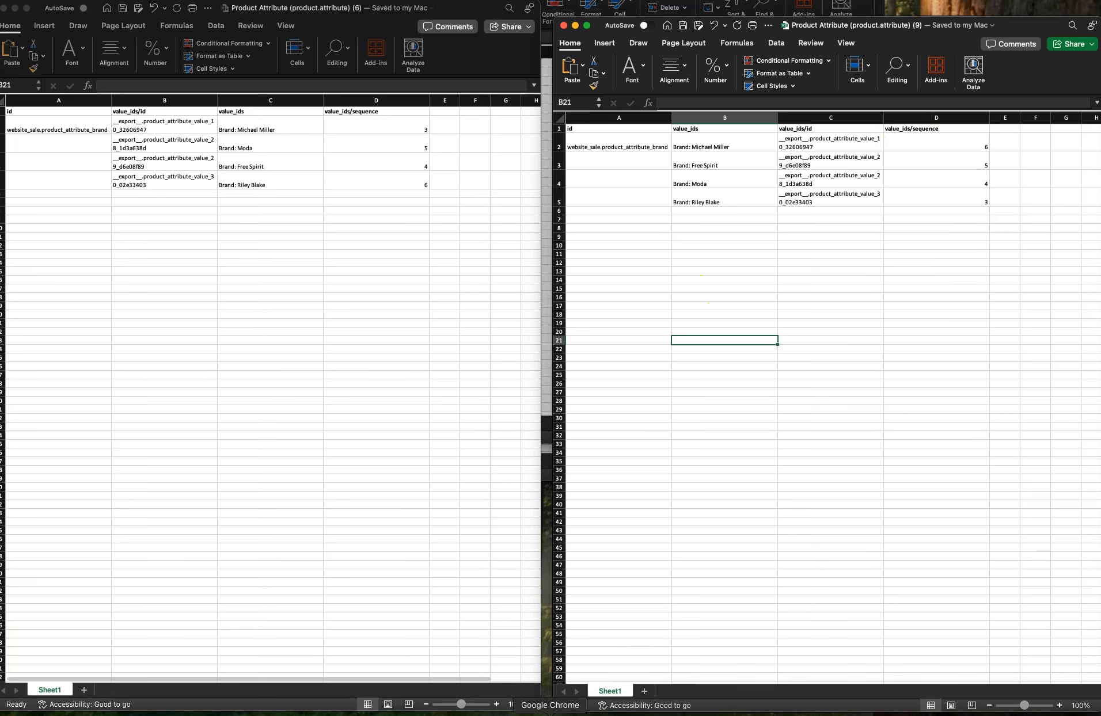
click(550, 713)
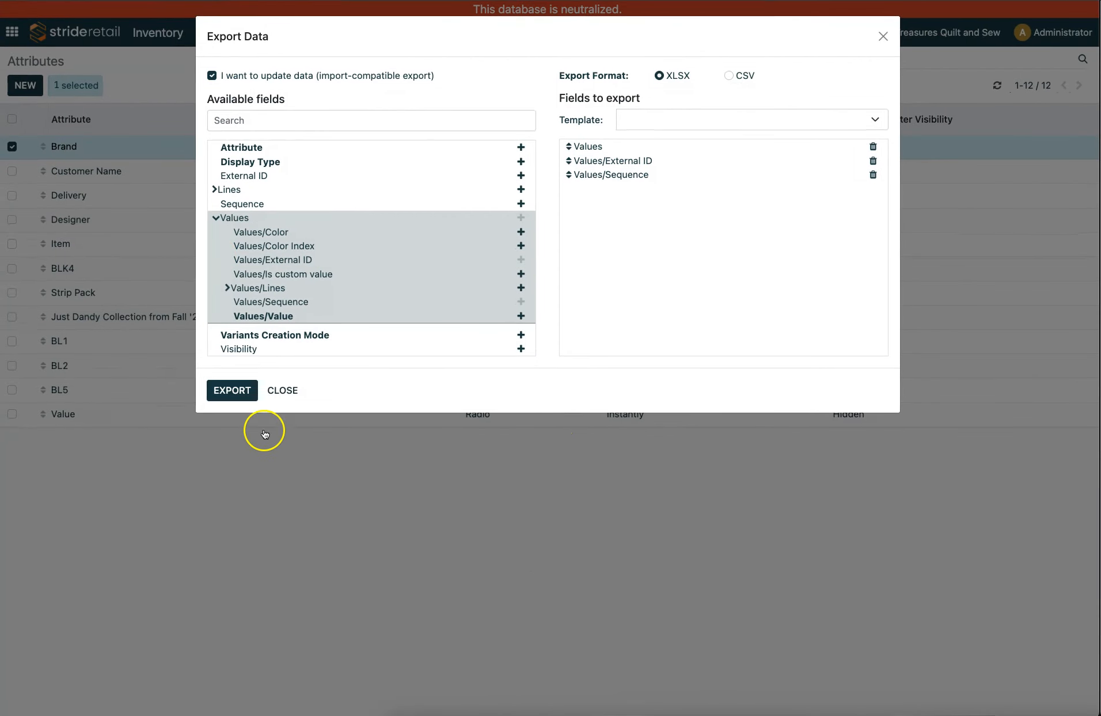
Close the export dialog and load Product Attribute (product.attribute) (9).xlsx from Downloads into a record import for Attributes.
click(290, 391)
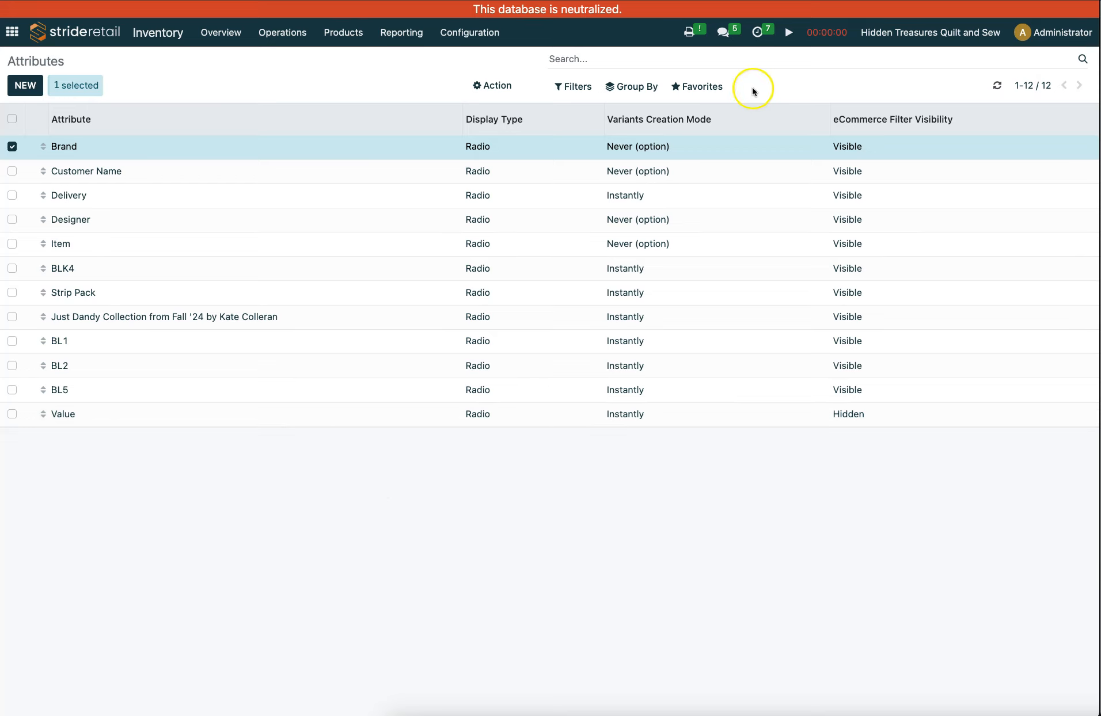
click(698, 87)
click(704, 140)
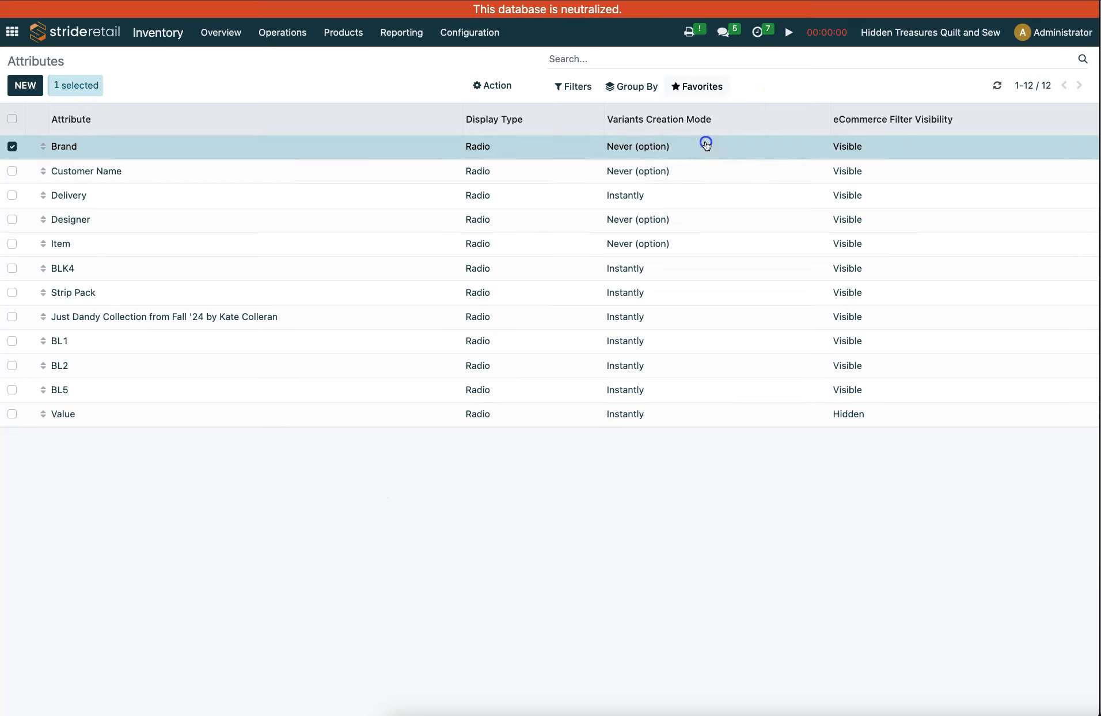
click(62, 94)
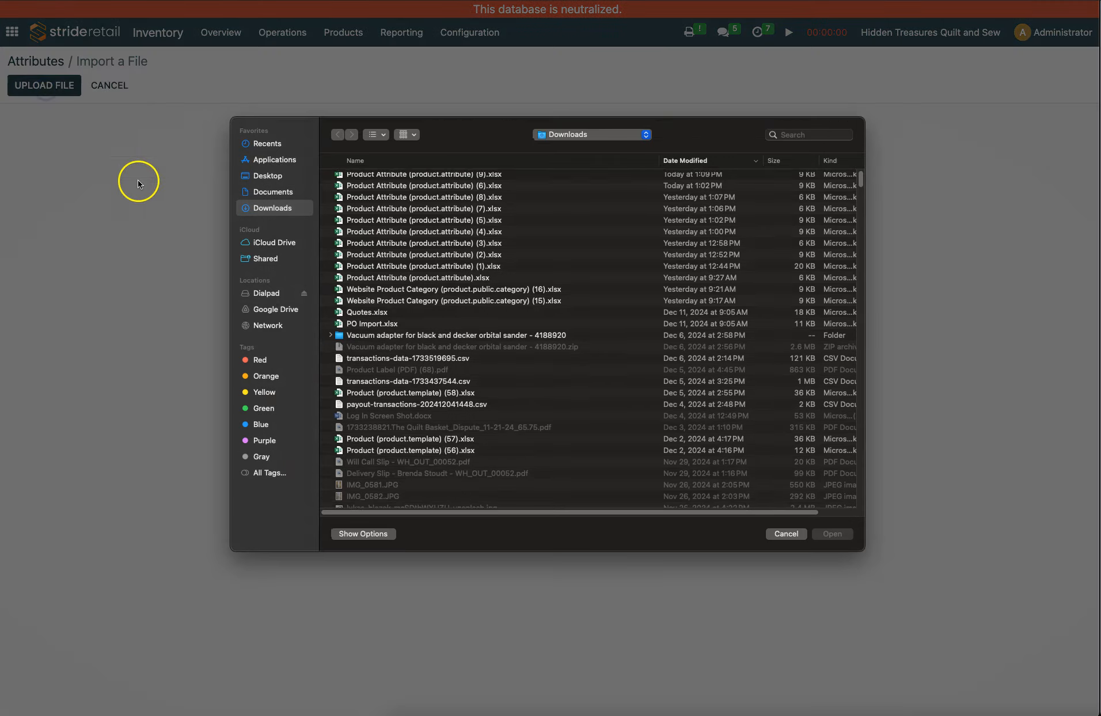
click(419, 179)
click(834, 534)
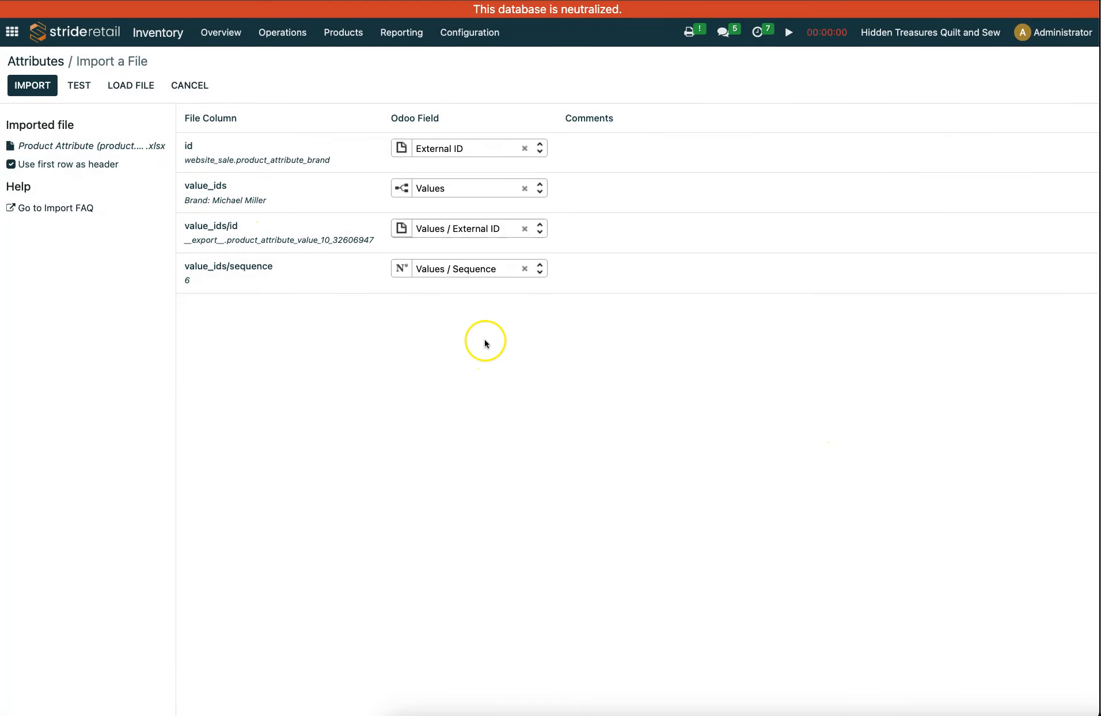
Clear the Values field mapping from the value_ids column, and test and run the import.
click(525, 189)
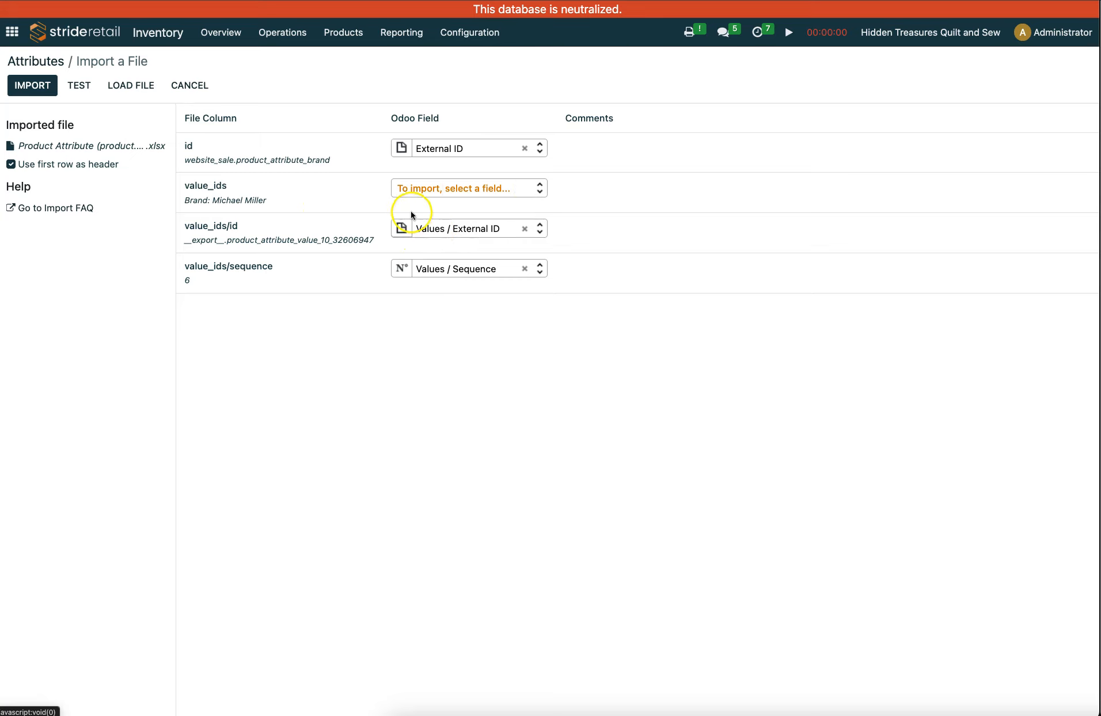
click(79, 85)
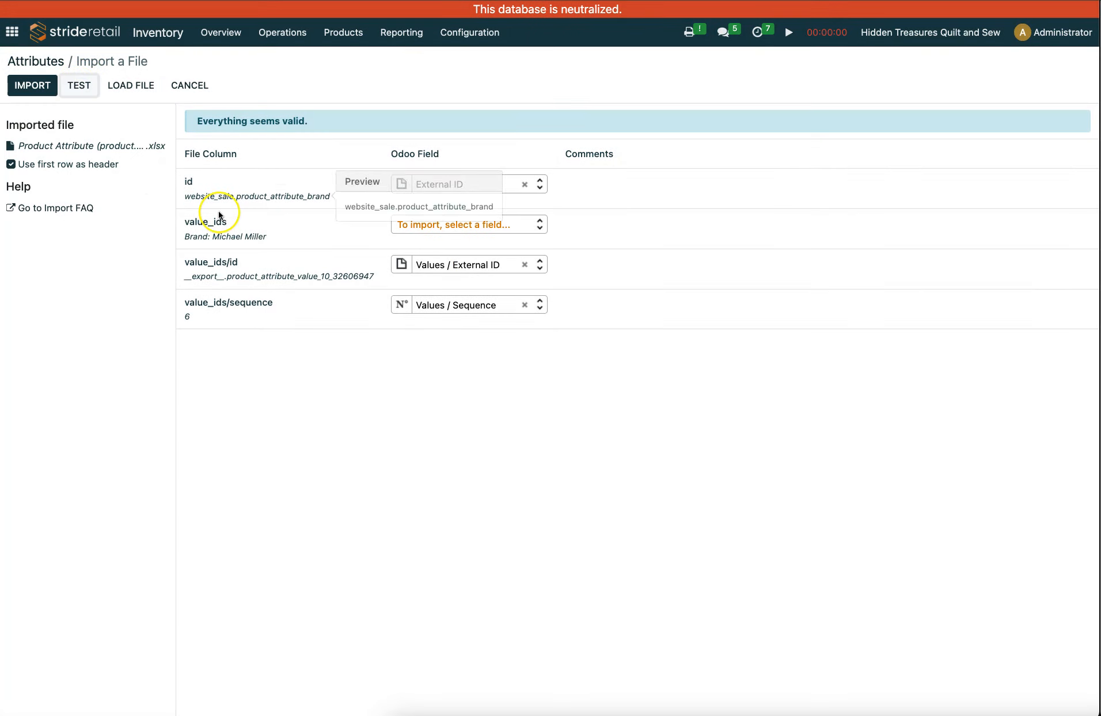
click(34, 85)
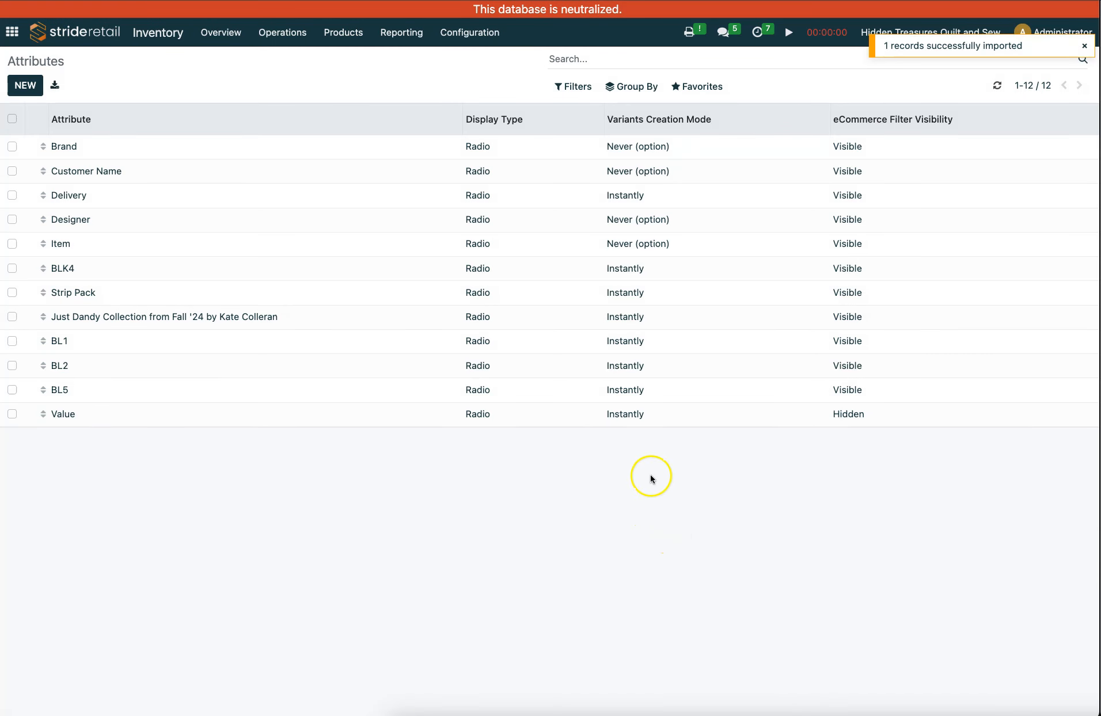
Open the Brand attribute and compare its value order with value_ids and sequence in Excel's (9) workbook, returning to Google Chrome.
click(71, 145)
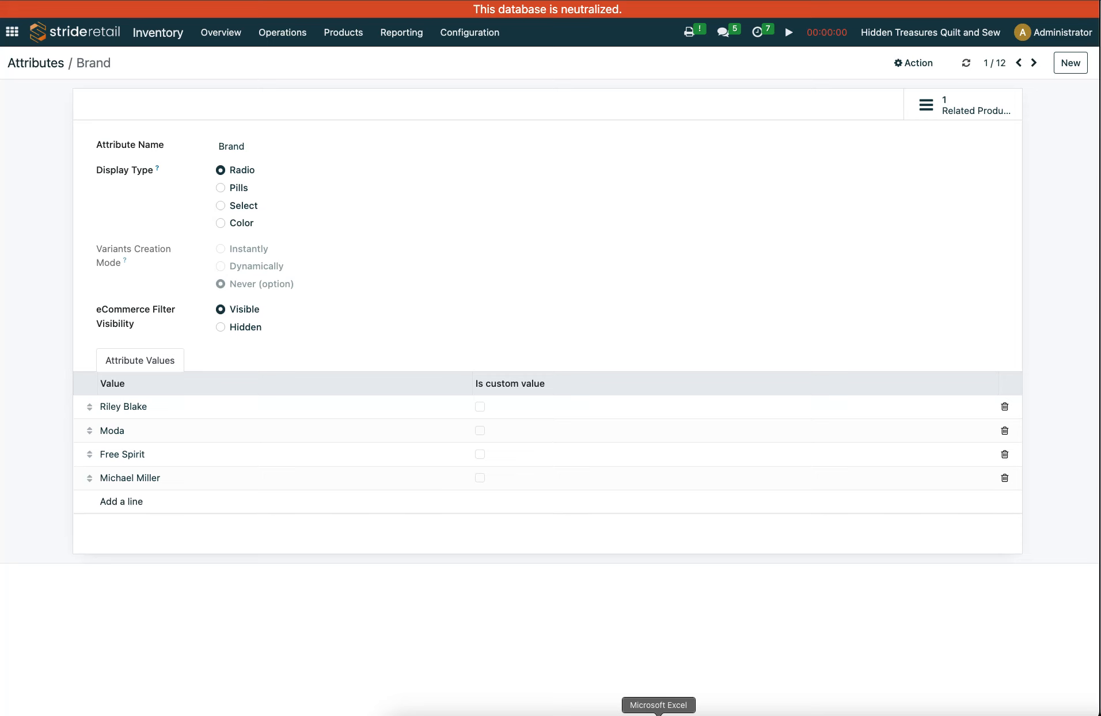
click(659, 714)
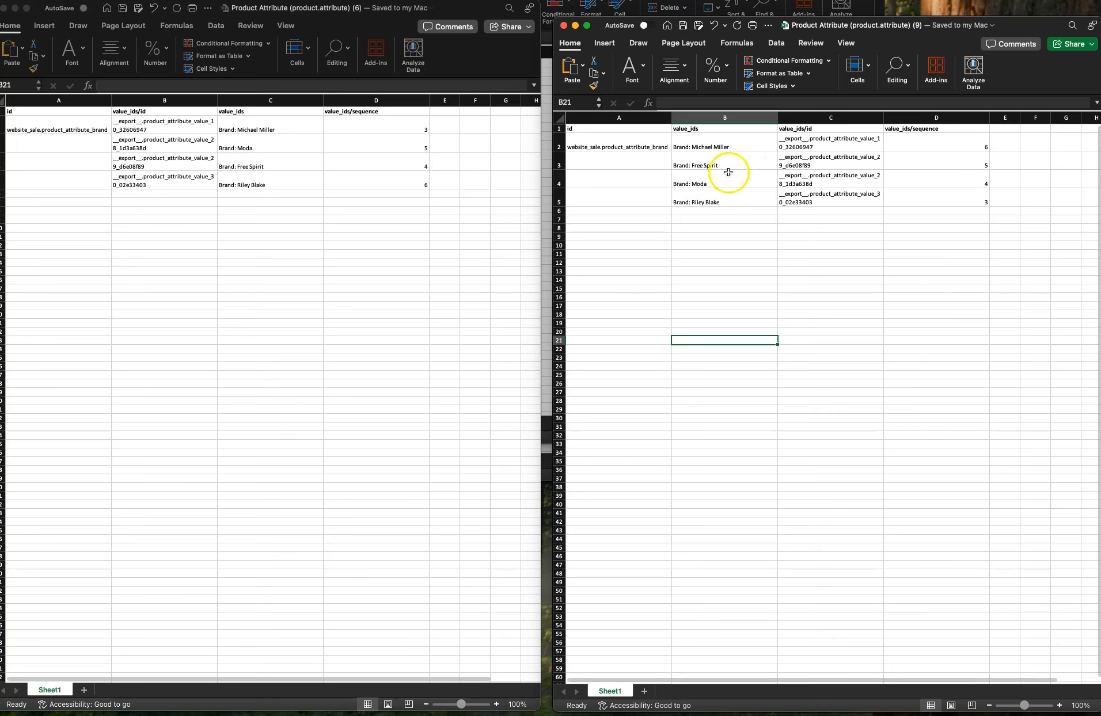
drag(727, 145, 733, 196)
drag(976, 196, 975, 144)
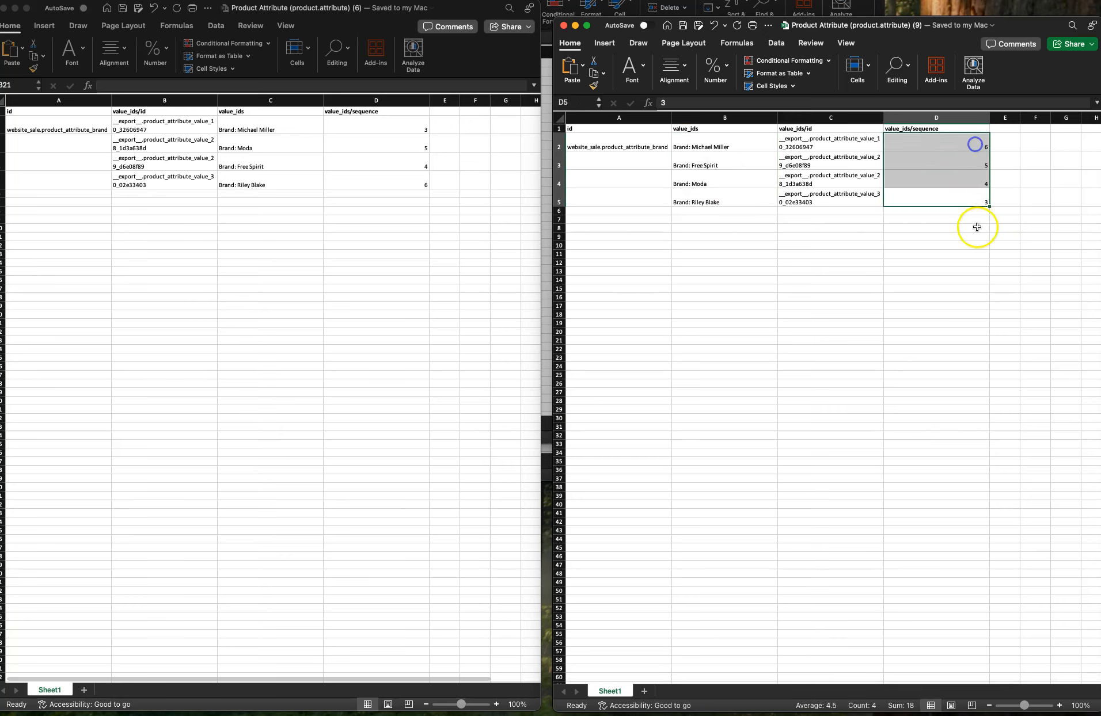
click(550, 712)
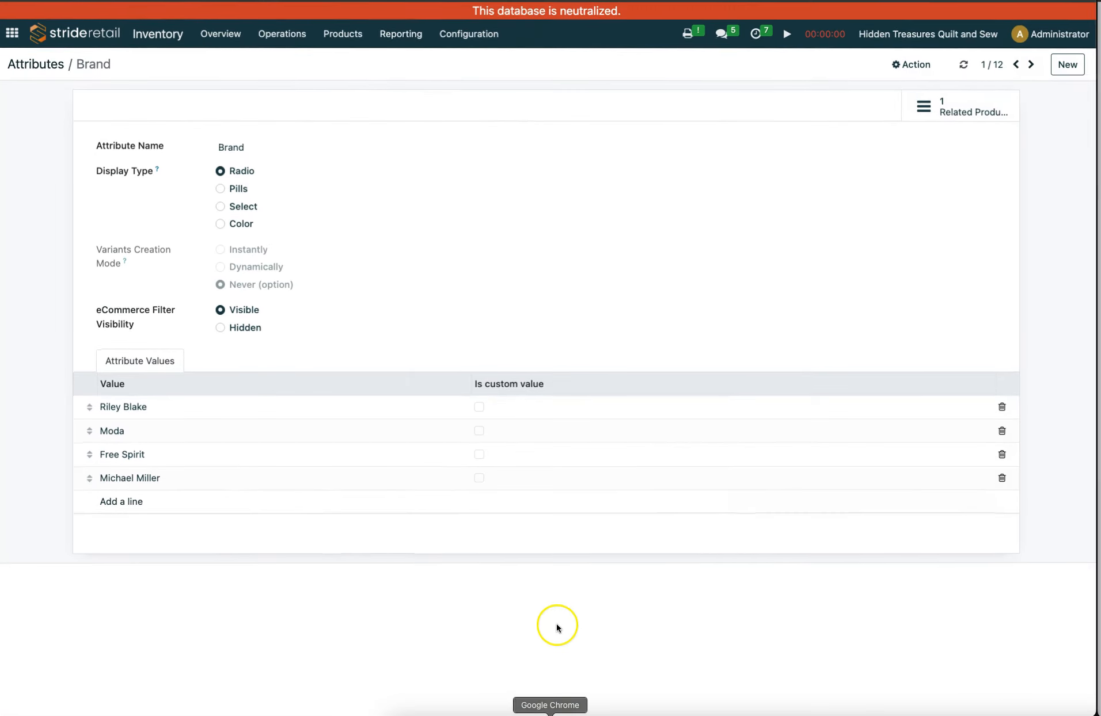